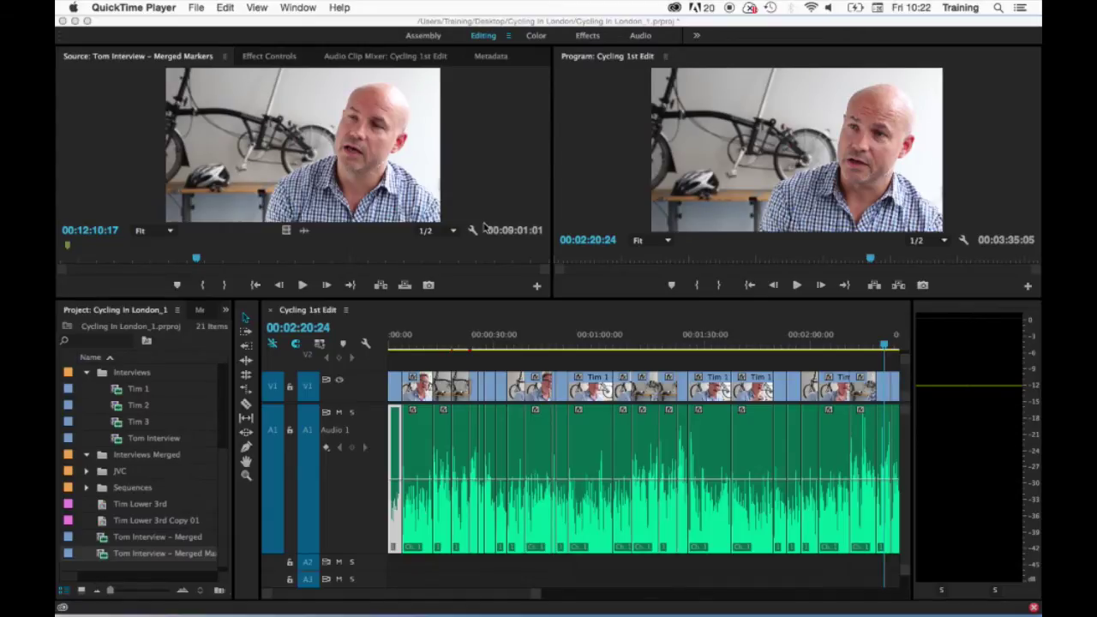
Zoom out to the whole Cycling 1st Edit sequence and play from about 1:19
click(525, 356)
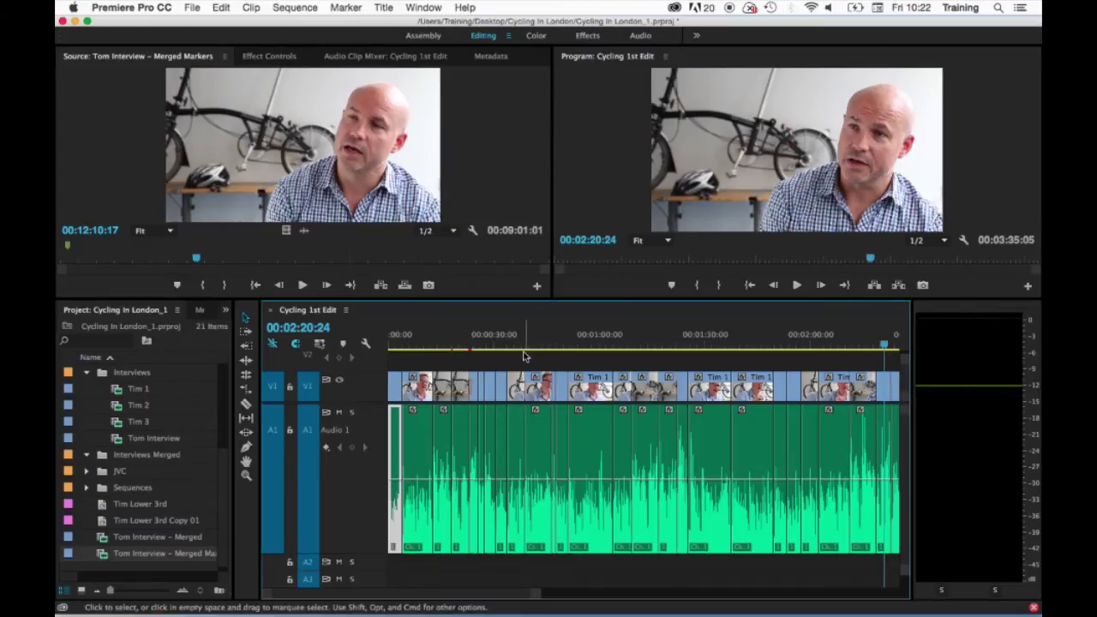
key(minus)
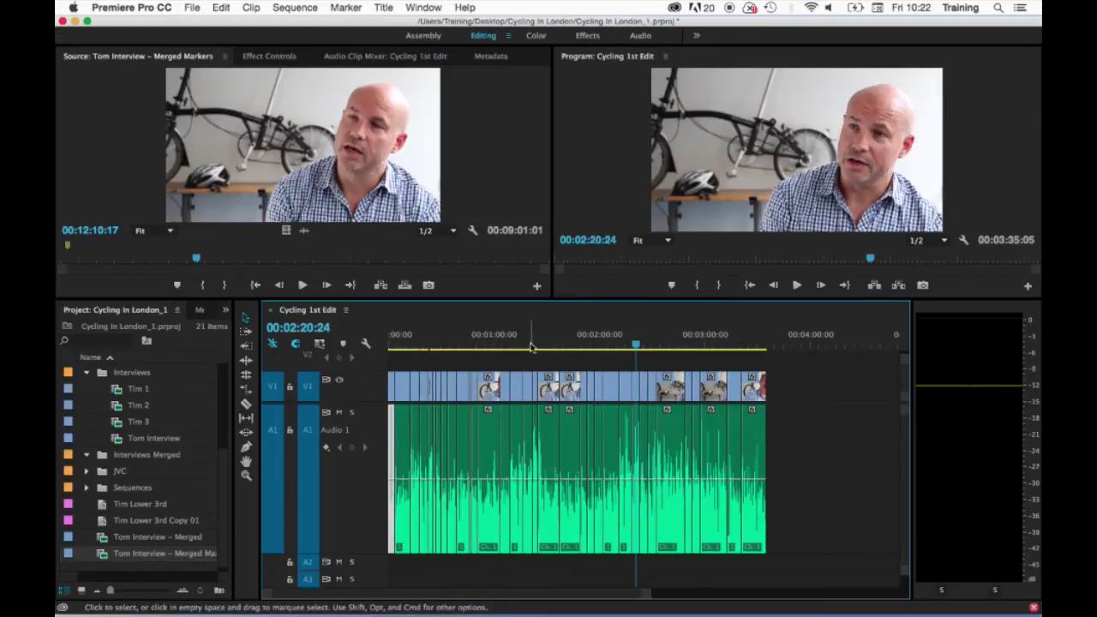
click(528, 340)
key(space)
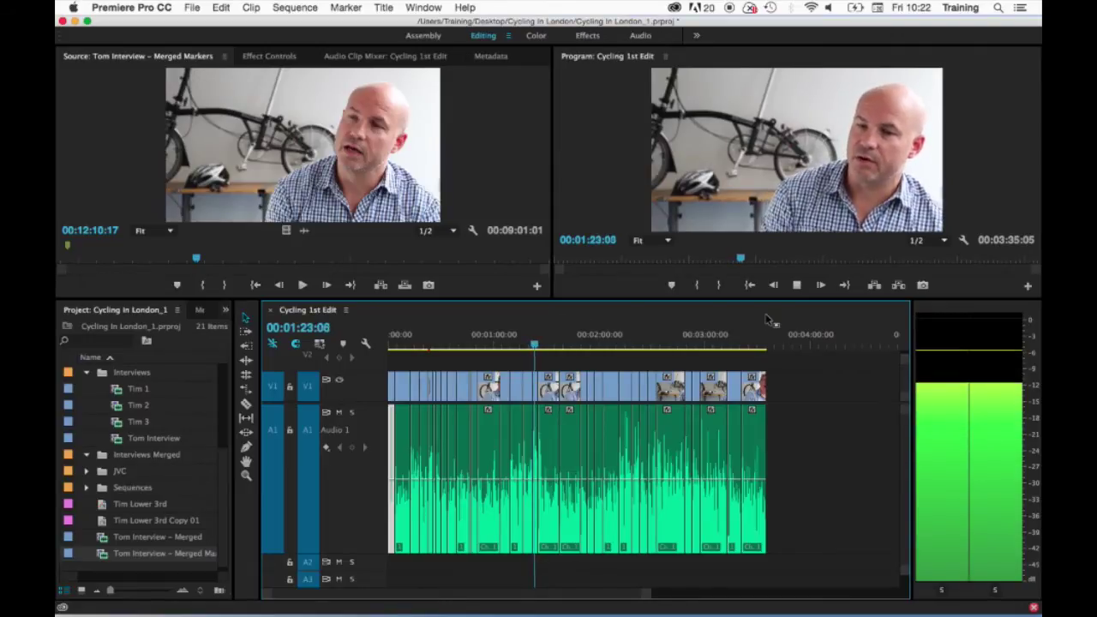
key(space)
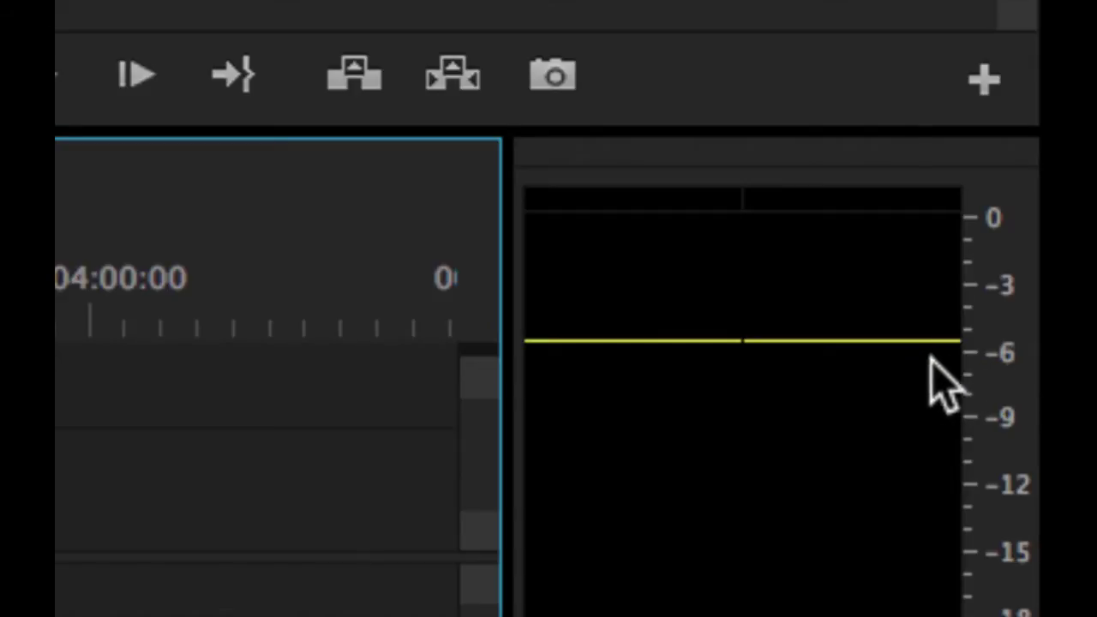
Clear the audio meter peak hold and play from 1:35 to 00:01:39:24
click(921, 395)
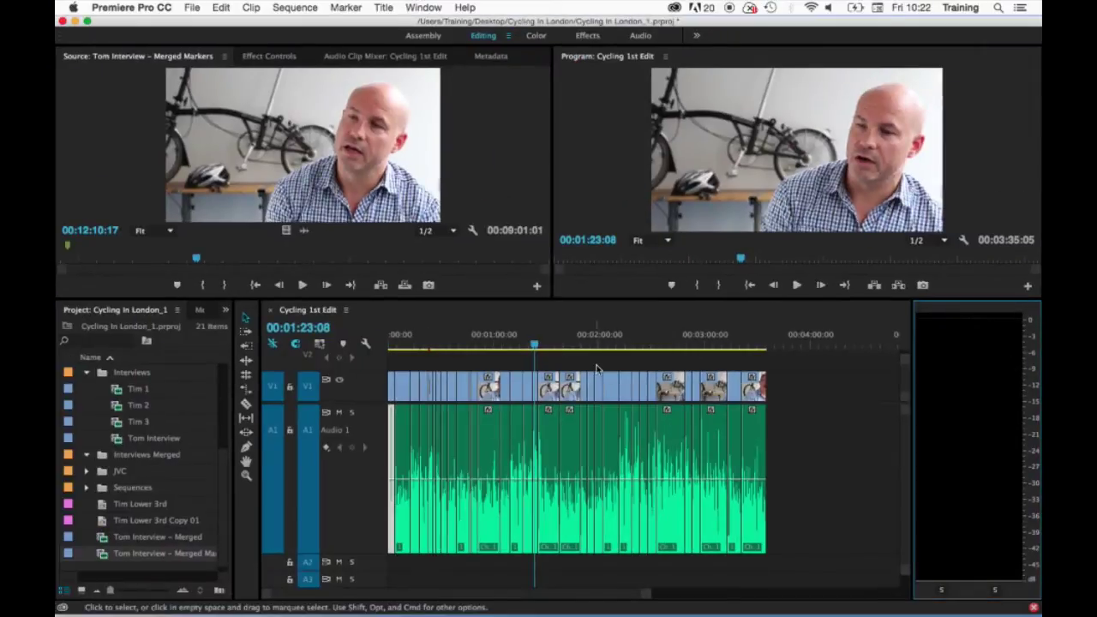
click(559, 343)
key(space)
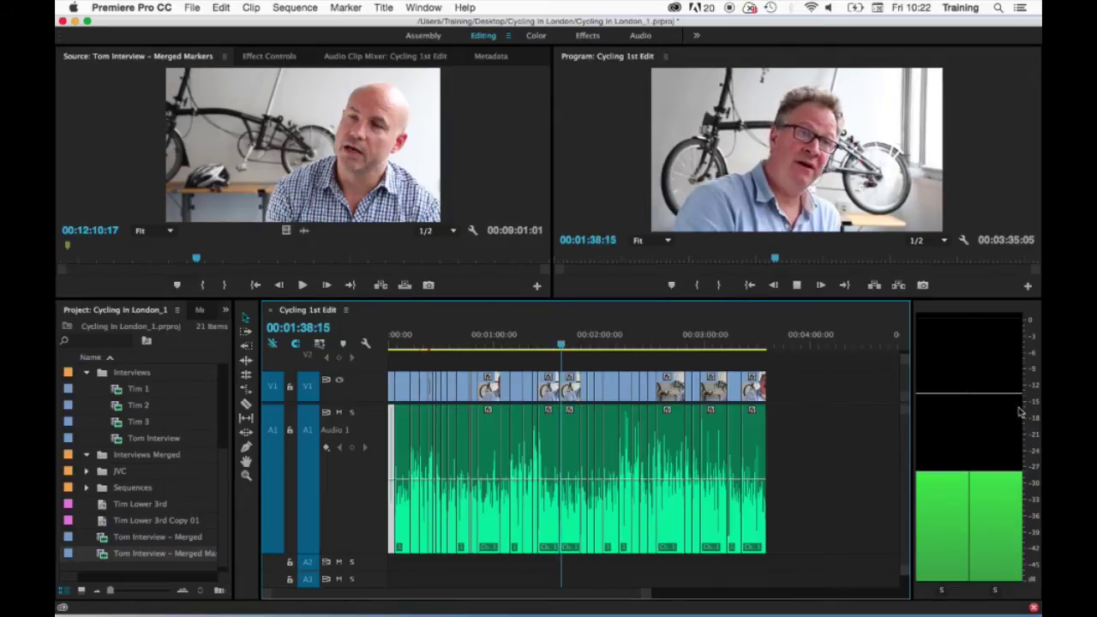
key(space)
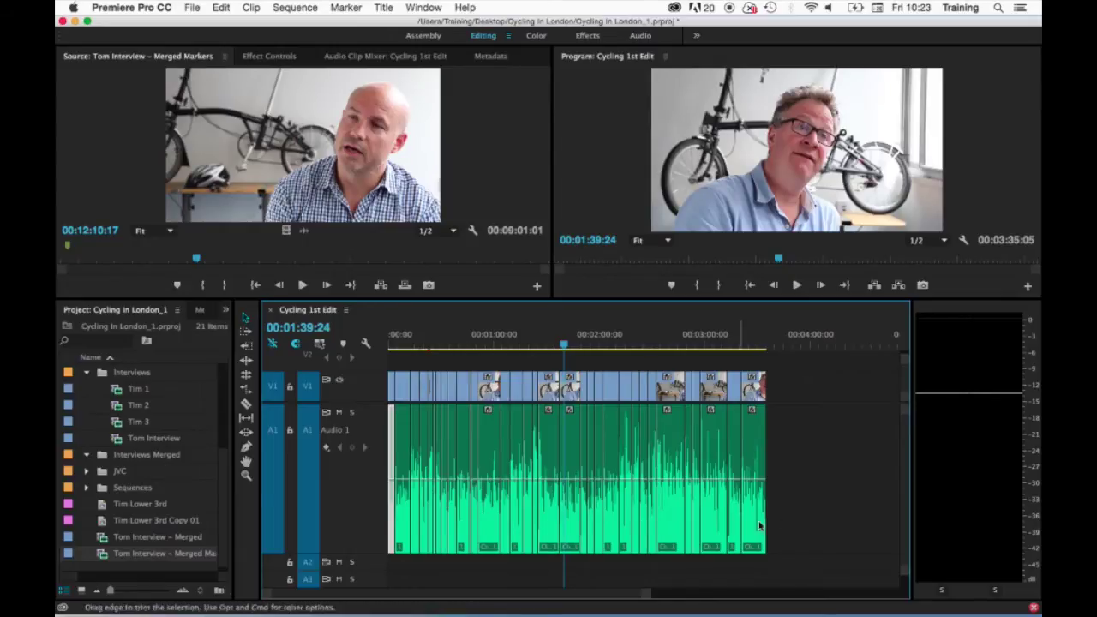
Marquee-select all the interview clips in the sequence
drag(835, 480, 358, 434)
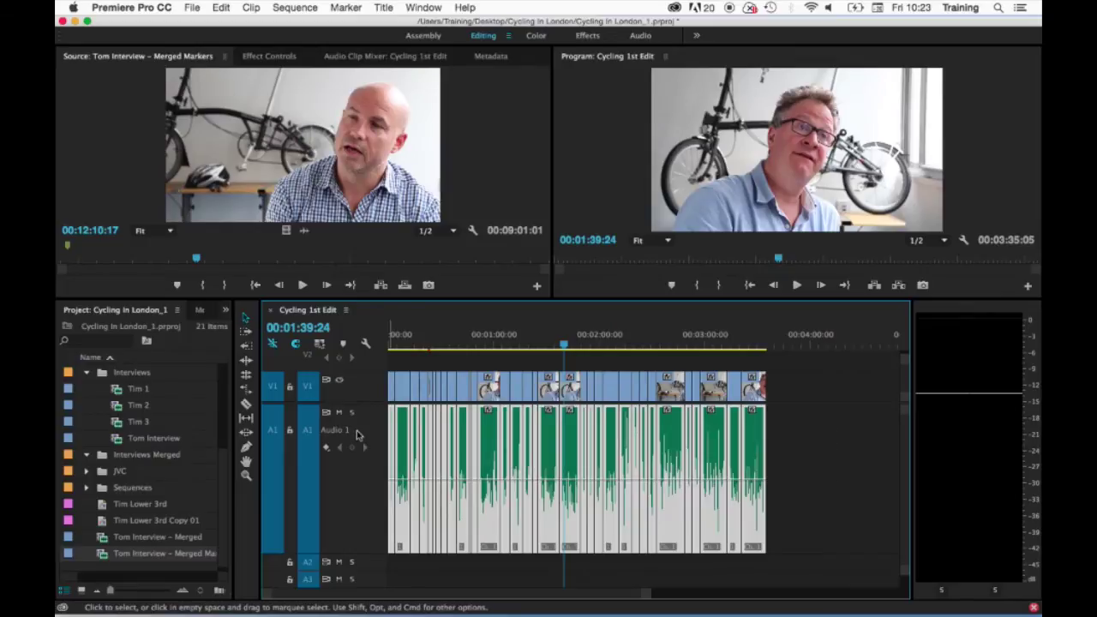
right_click(550, 460)
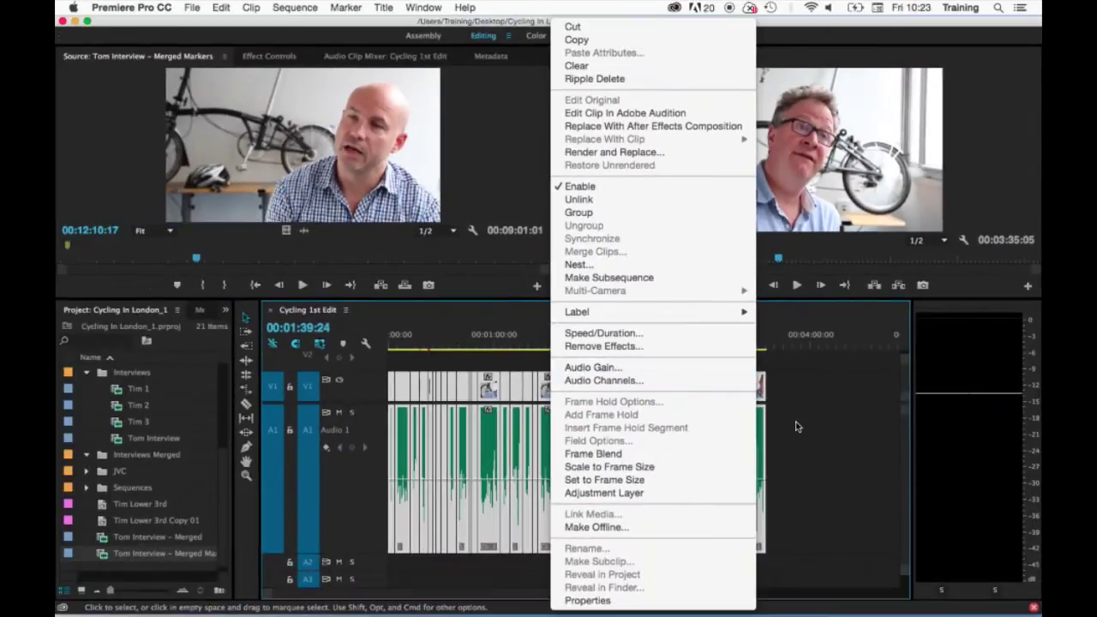
key(Escape)
Open Audio Gain from Clip > Audio Options for the selected clips
click(251, 7)
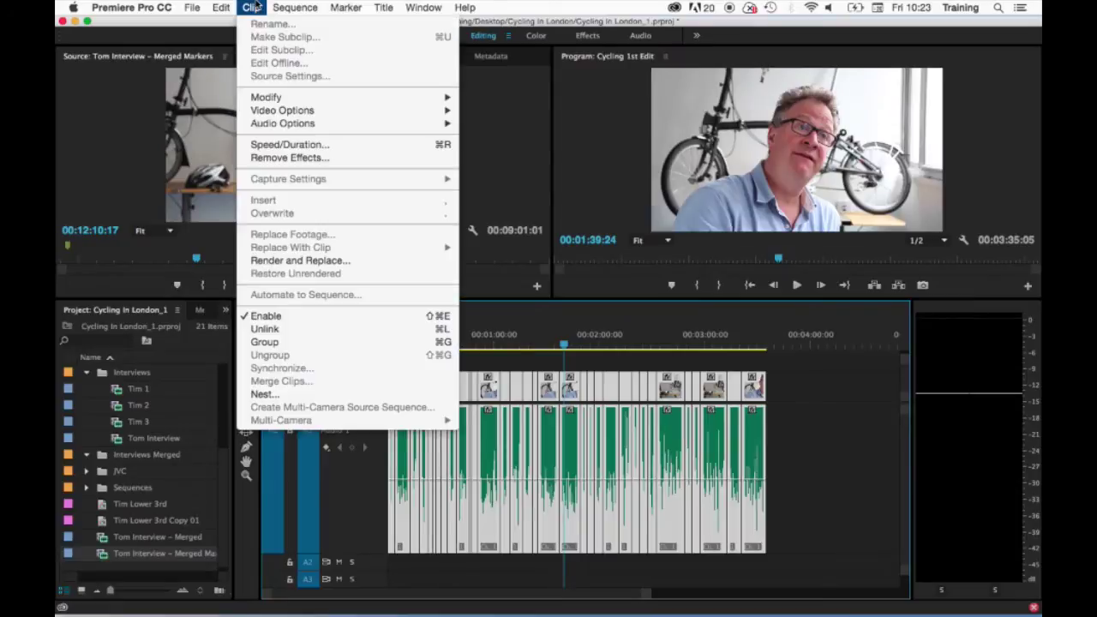
mouse_move(301, 123)
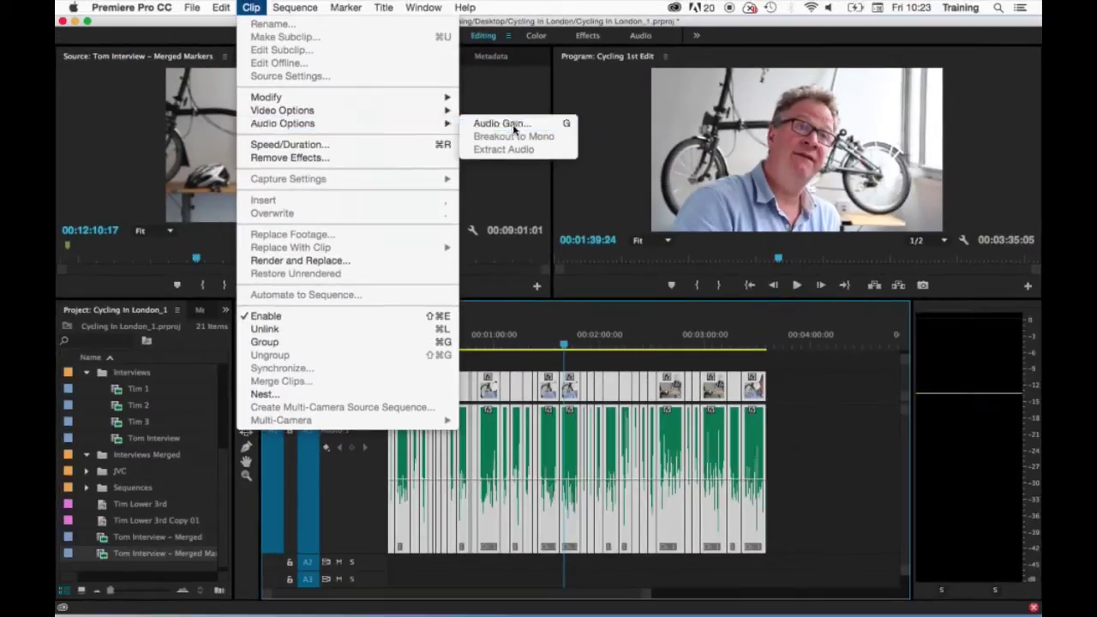
click(701, 147)
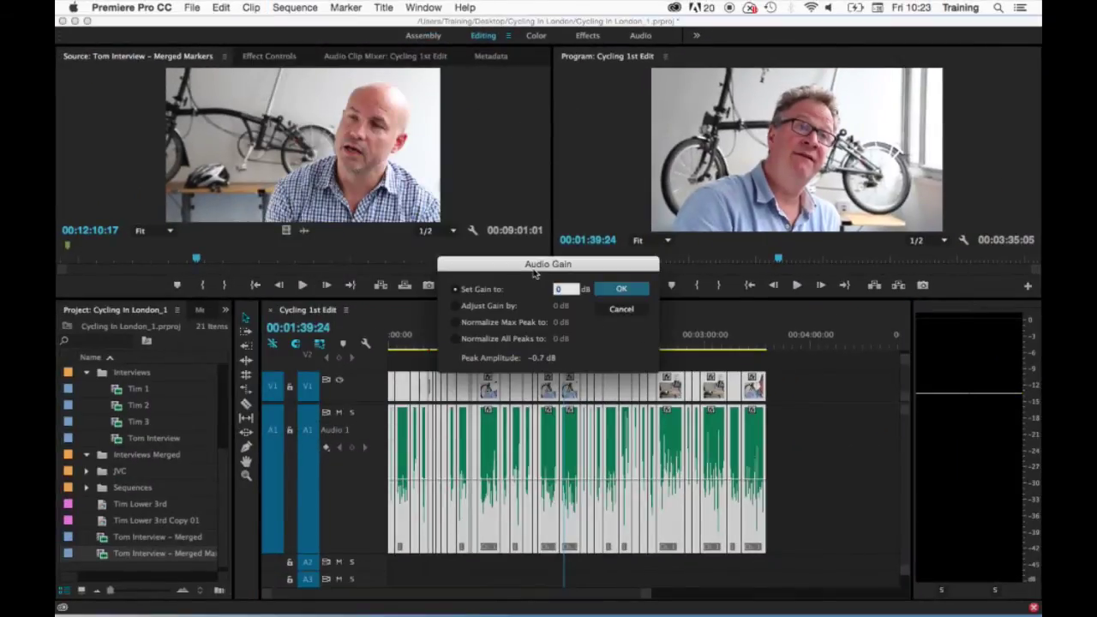
In Audio Gain, choose Normalize All Peaks to and enter -12 dB
drag(535, 266, 540, 209)
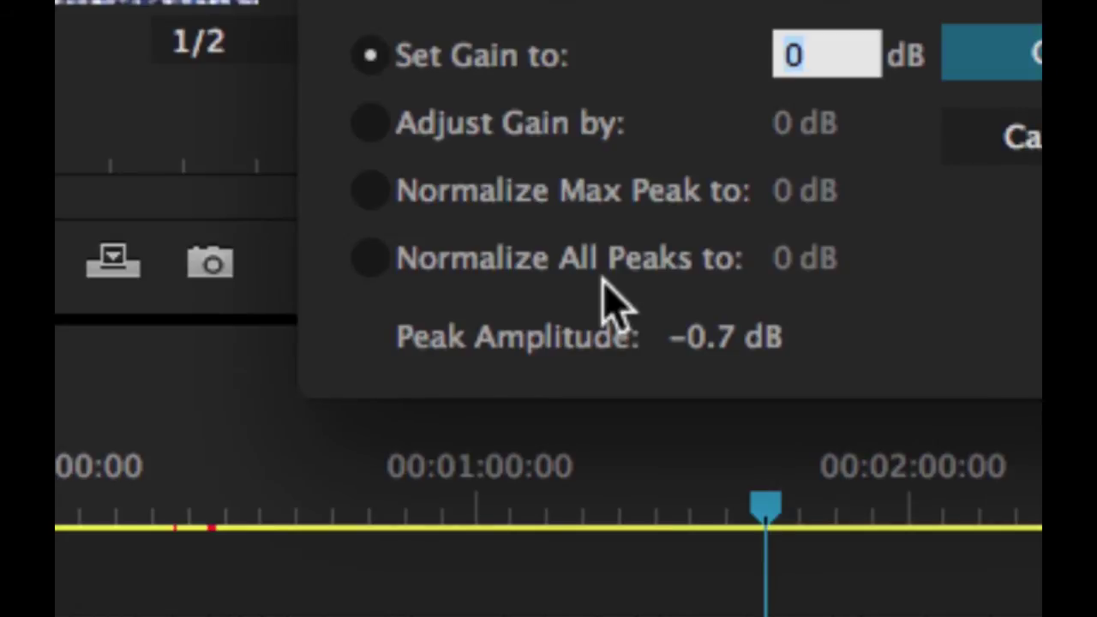
click(374, 260)
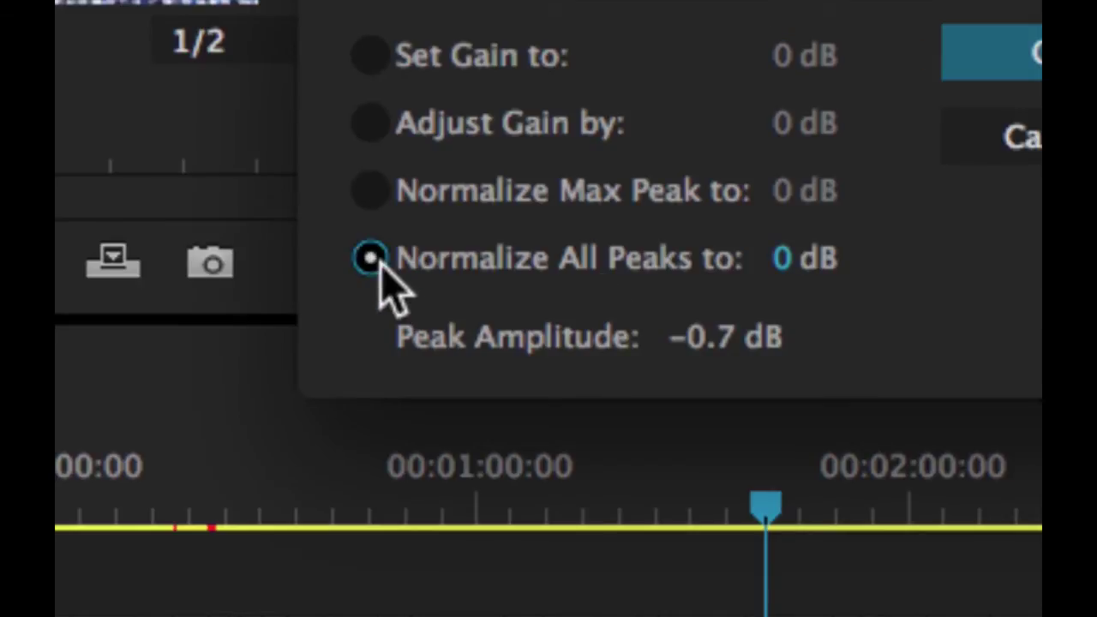
click(785, 259)
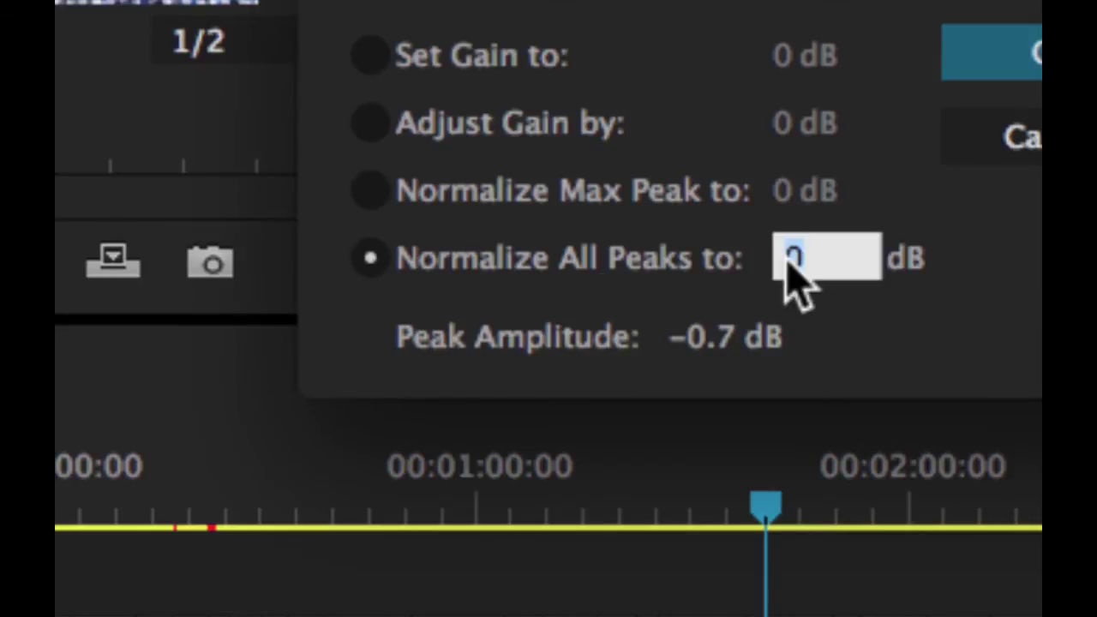
text(-12)
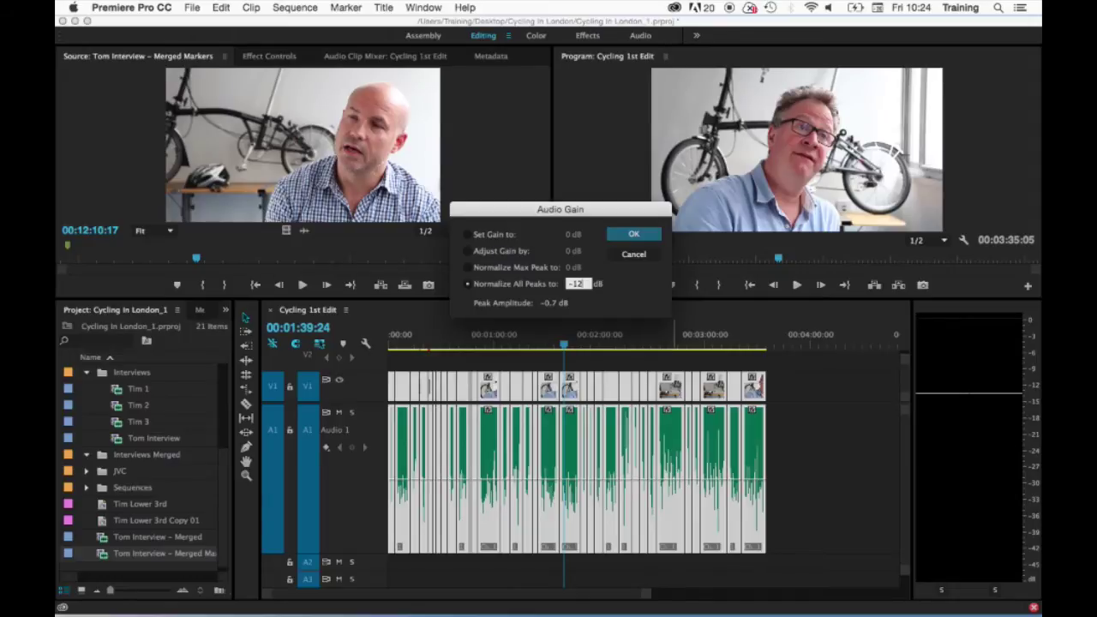
key(Return)
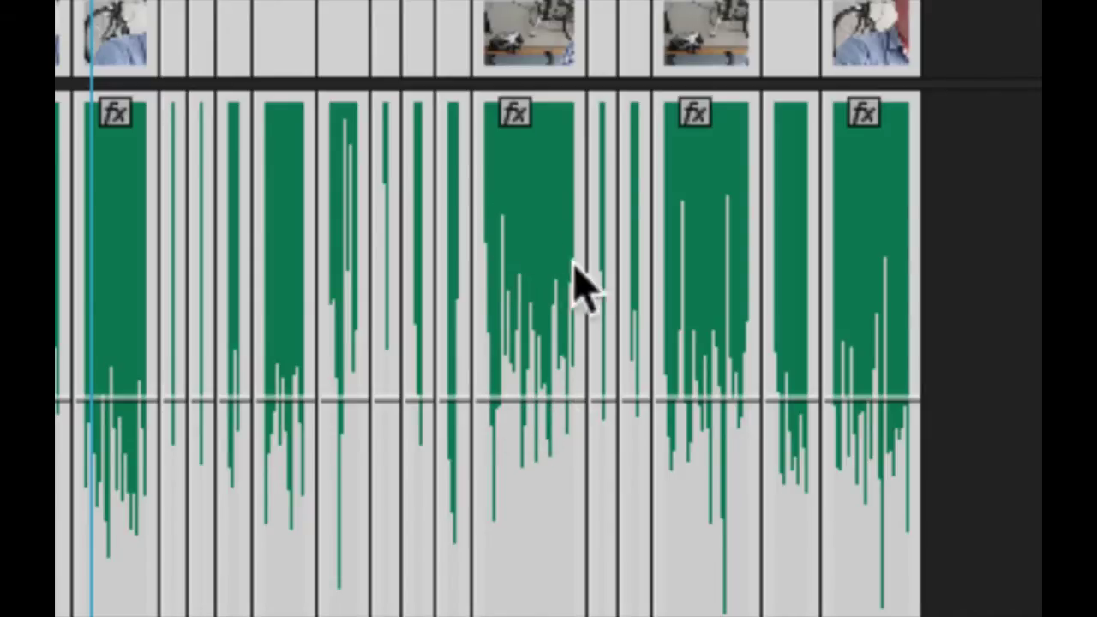
Apply the -12 dB peak normalization to the interview clips
key(g)
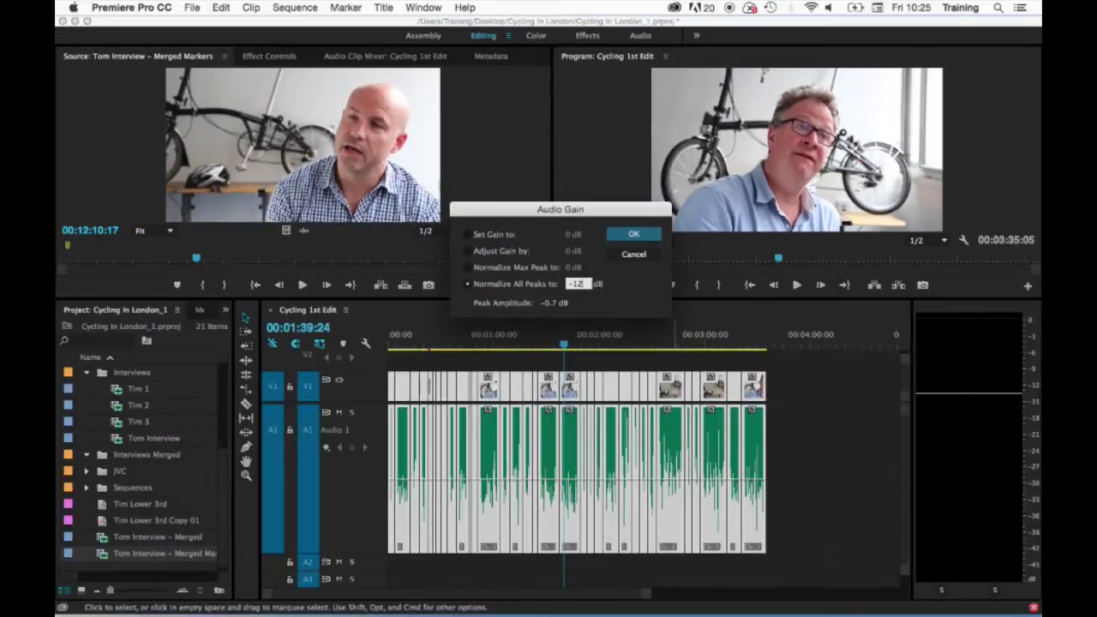
key(Return)
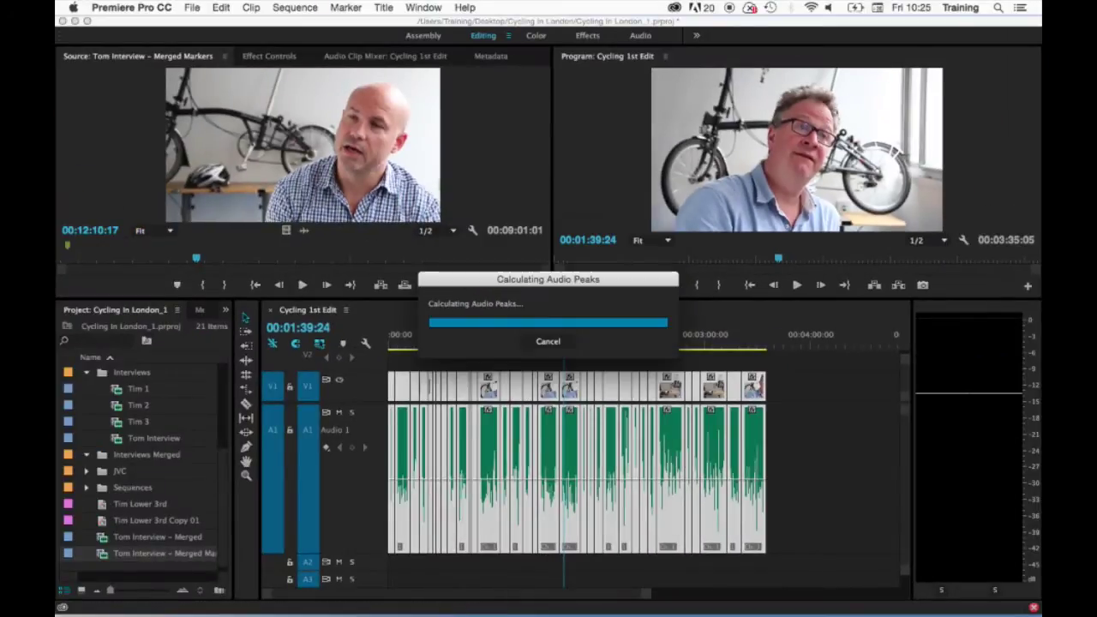
key(=)
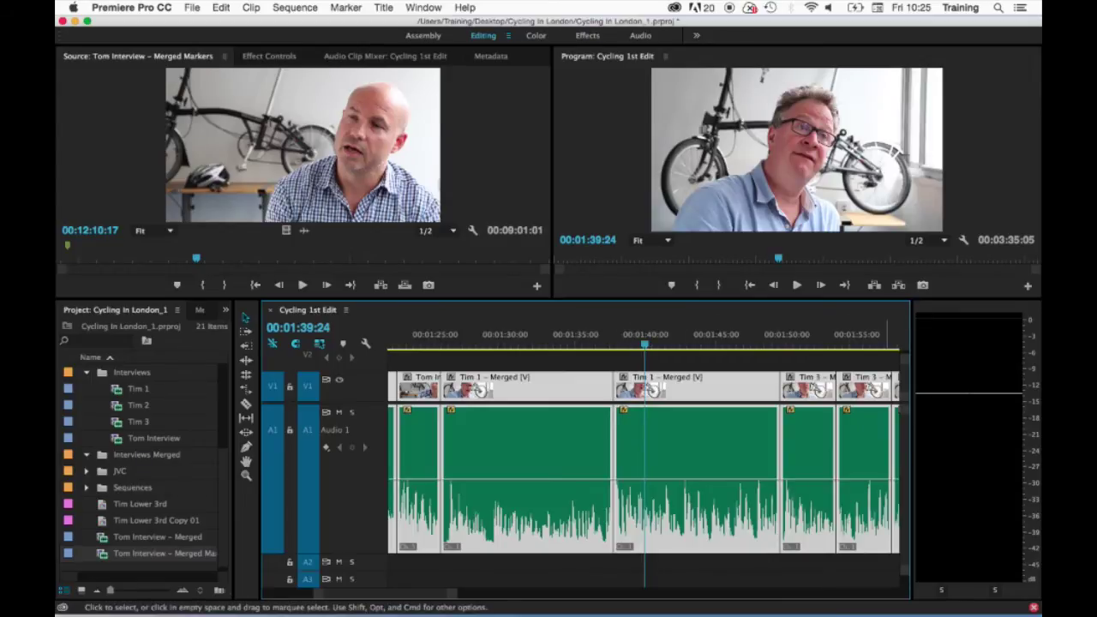
Play the sequence briefly from 00:02:05:00 to check the normalized levels
scroll(765, 462, down, 5)
scroll(765, 463, down, 2)
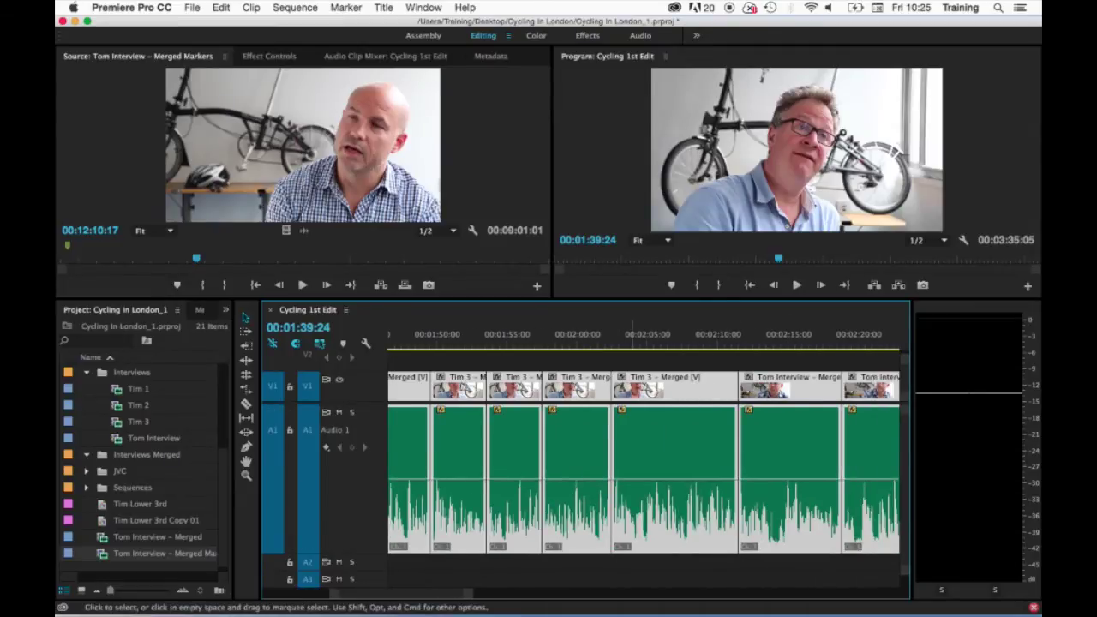
drag(633, 343, 647, 343)
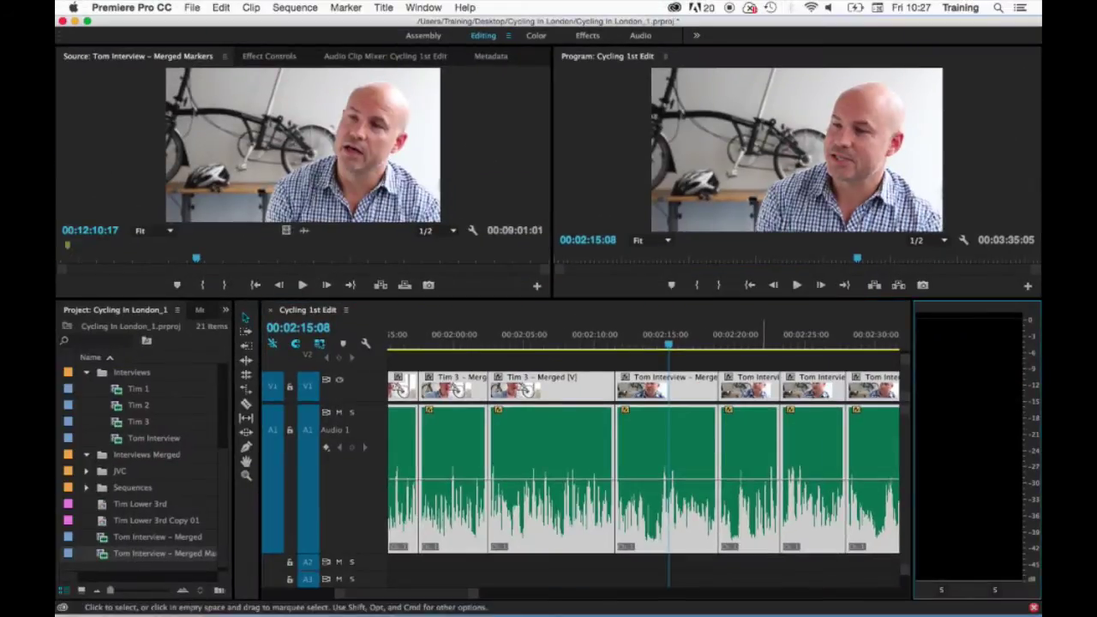
key(space)
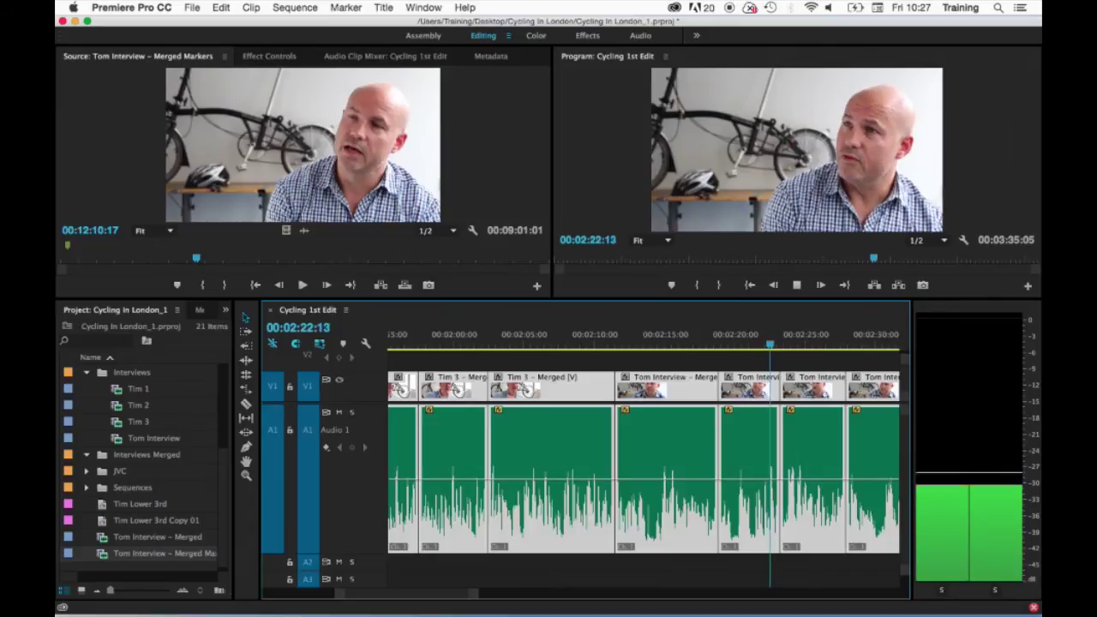
key(space)
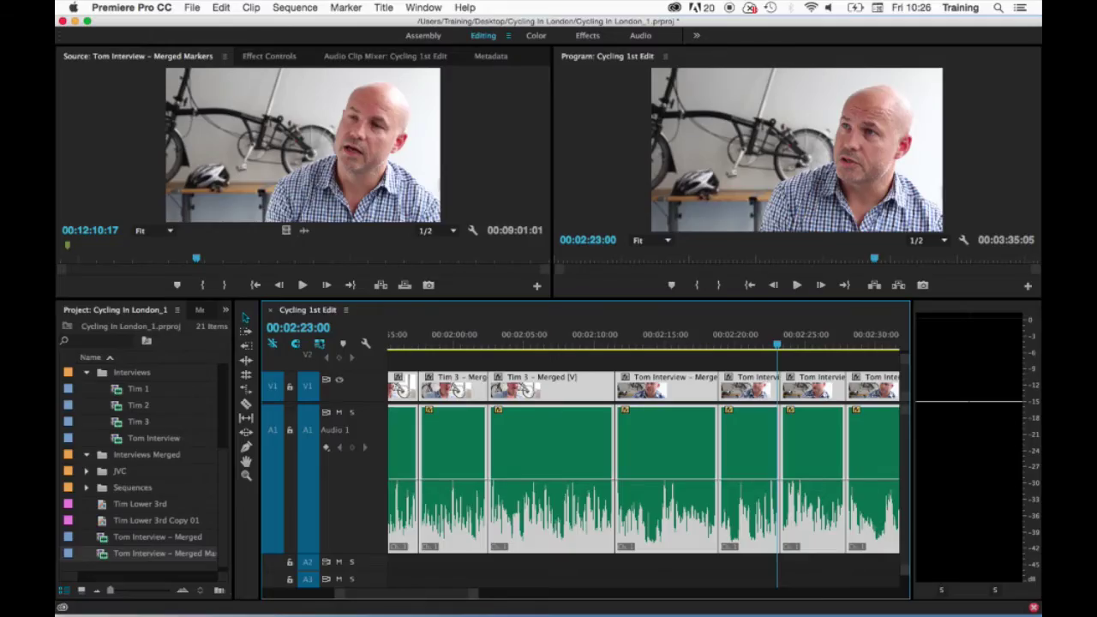
Boost the selected interview clips by 3 dB using Adjust Gain by
right_click(654, 460)
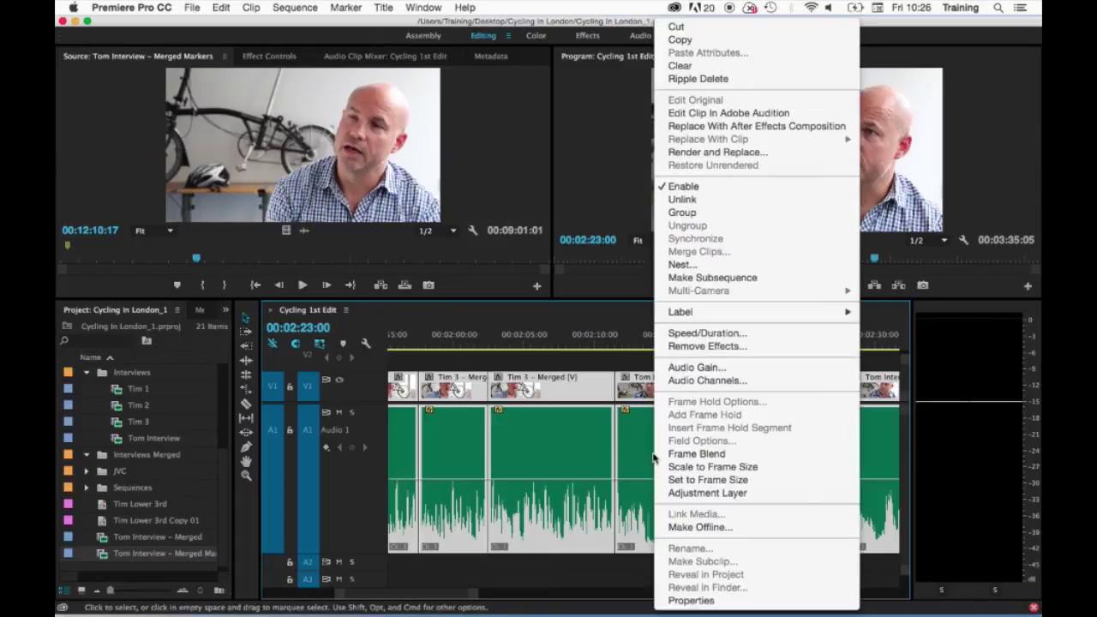
click(732, 369)
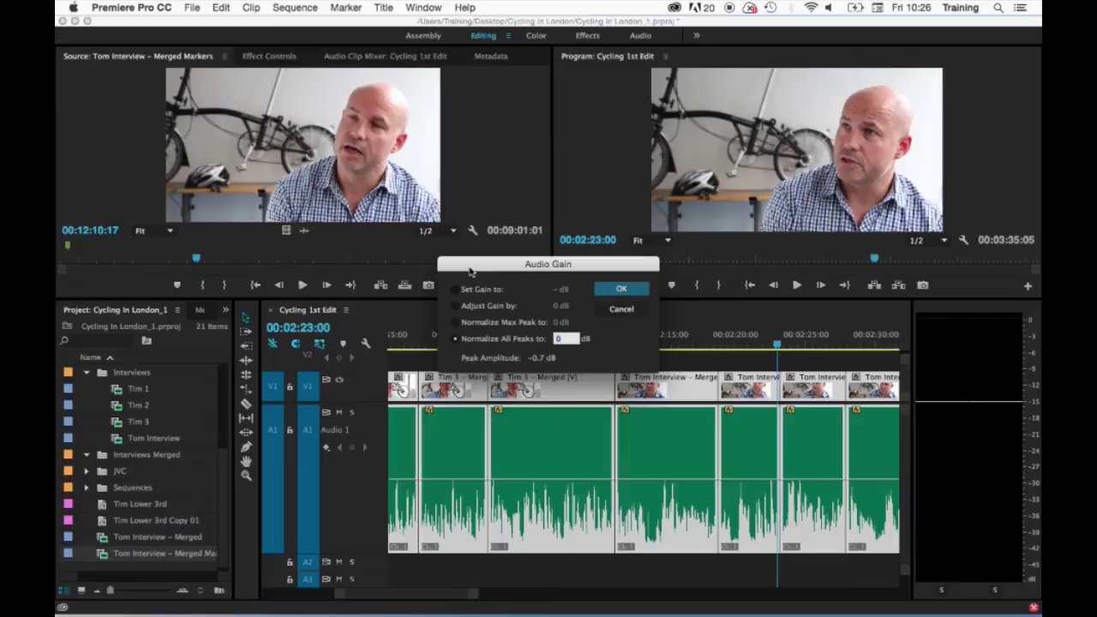
drag(509, 267, 501, 230)
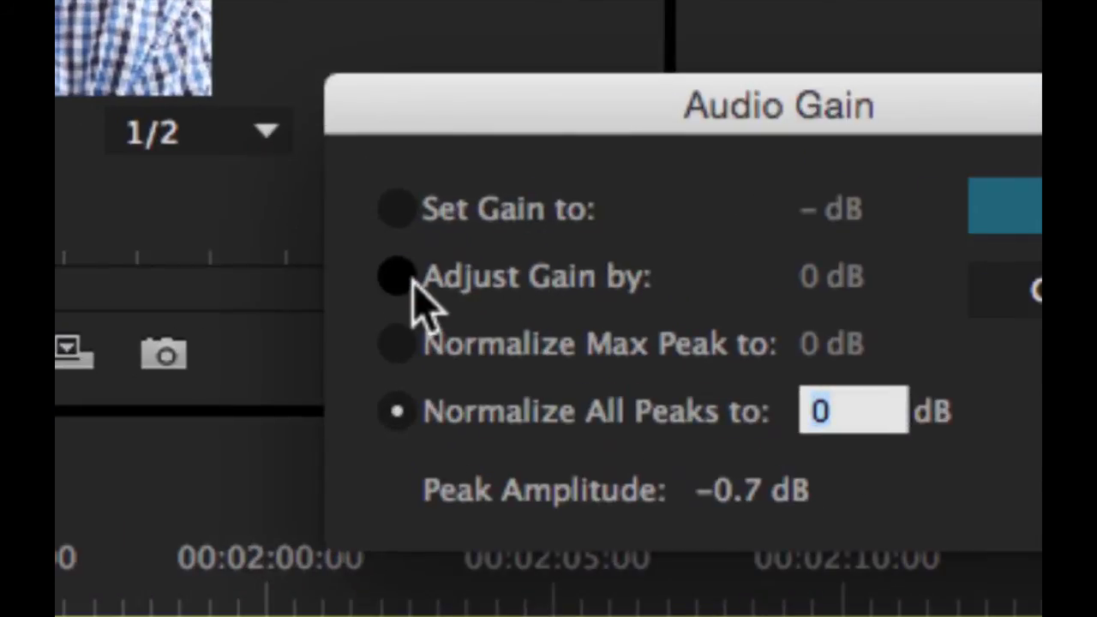
click(488, 266)
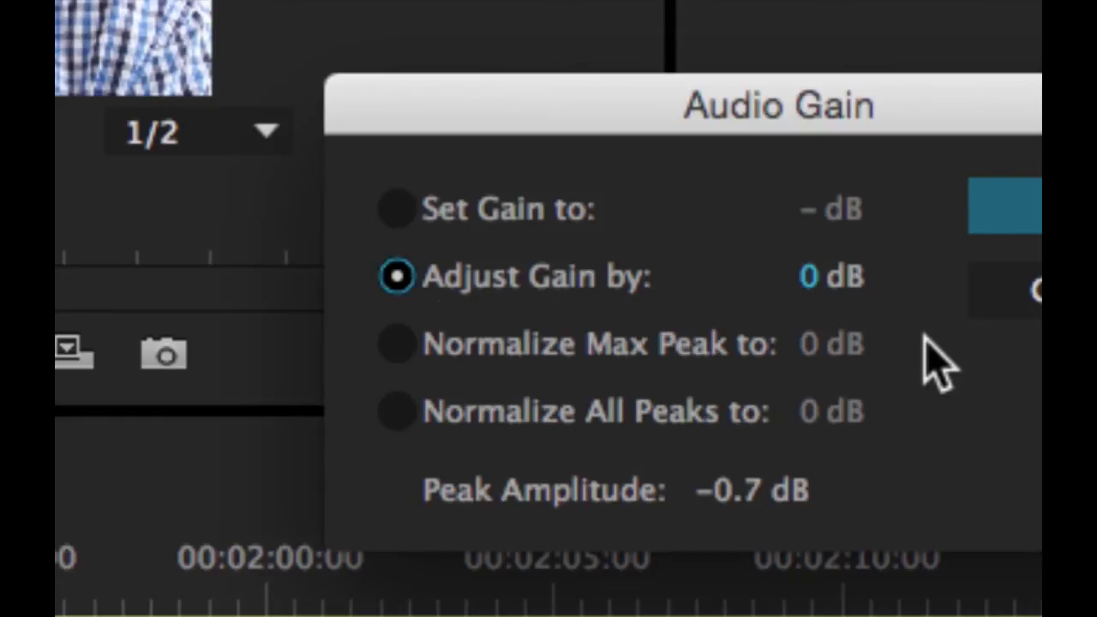
click(810, 278)
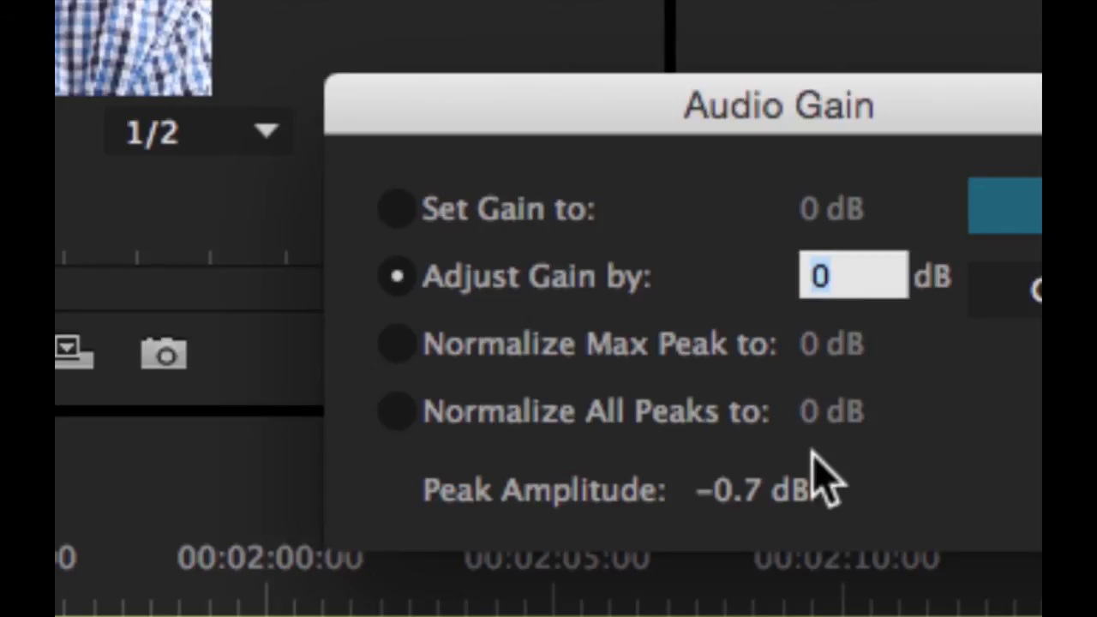
text(3)
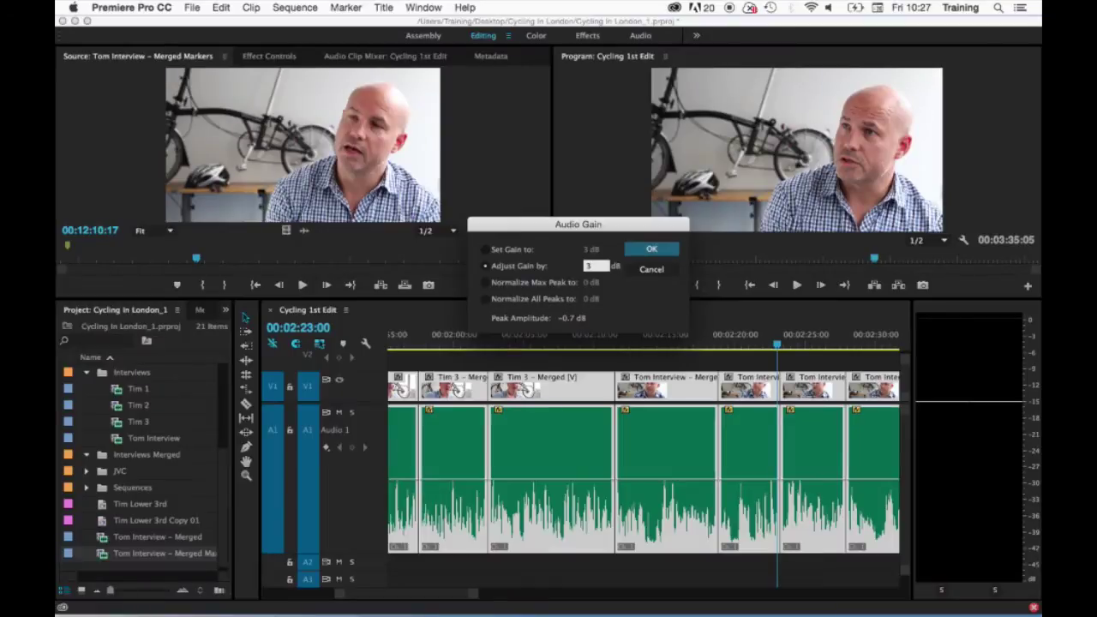
key(Return)
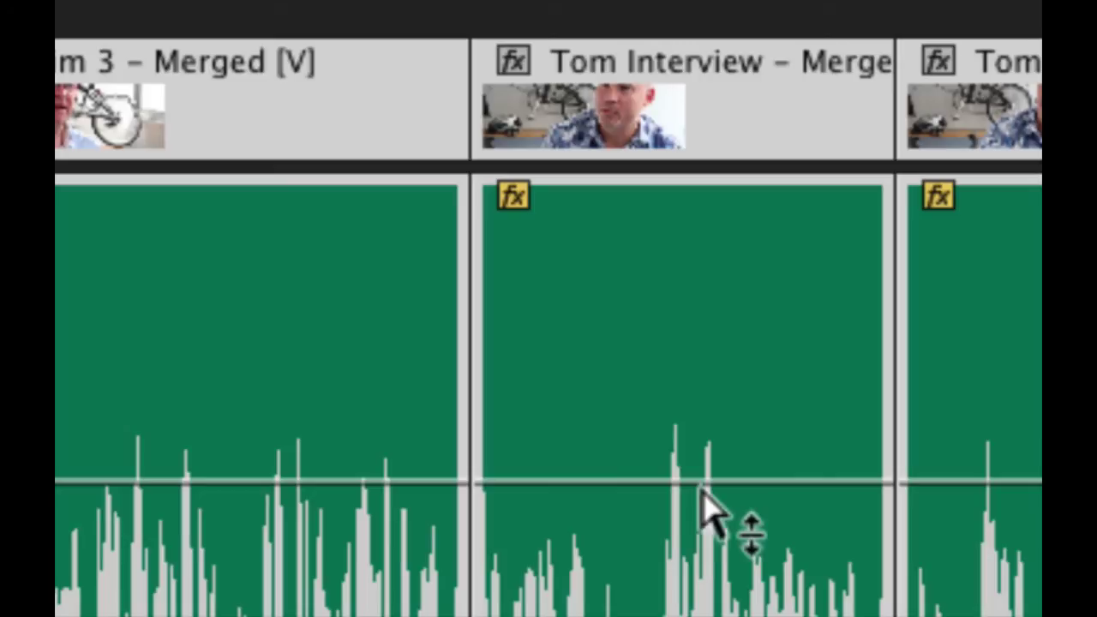
scroll(696, 532, down, 3)
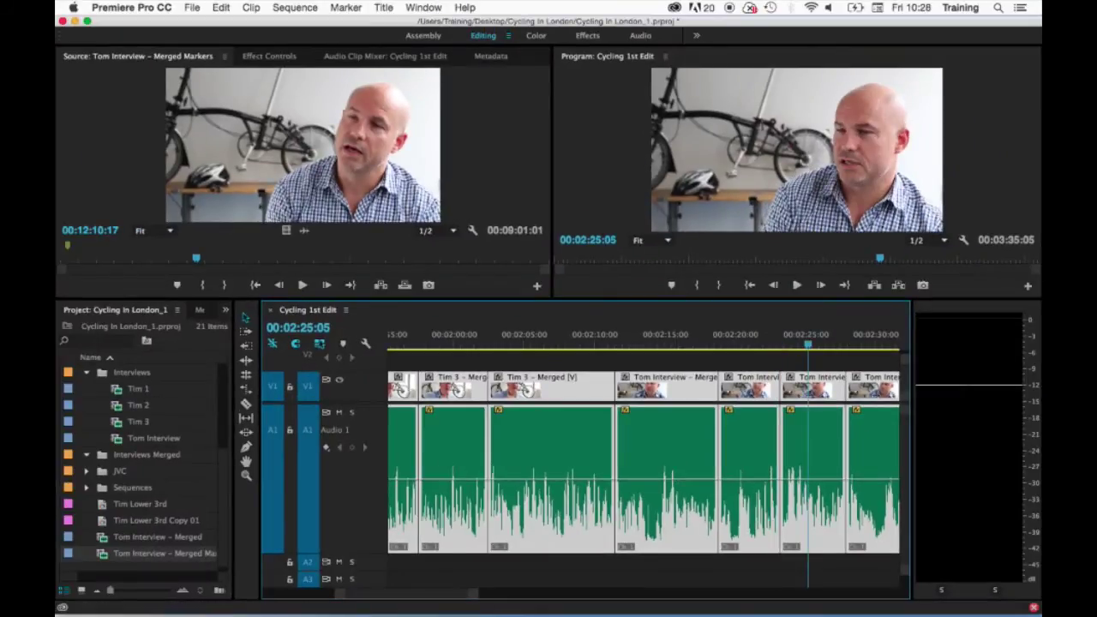
Open the Audio Gain dialog for the Tim 3 clip with the G shortcut
key(g)
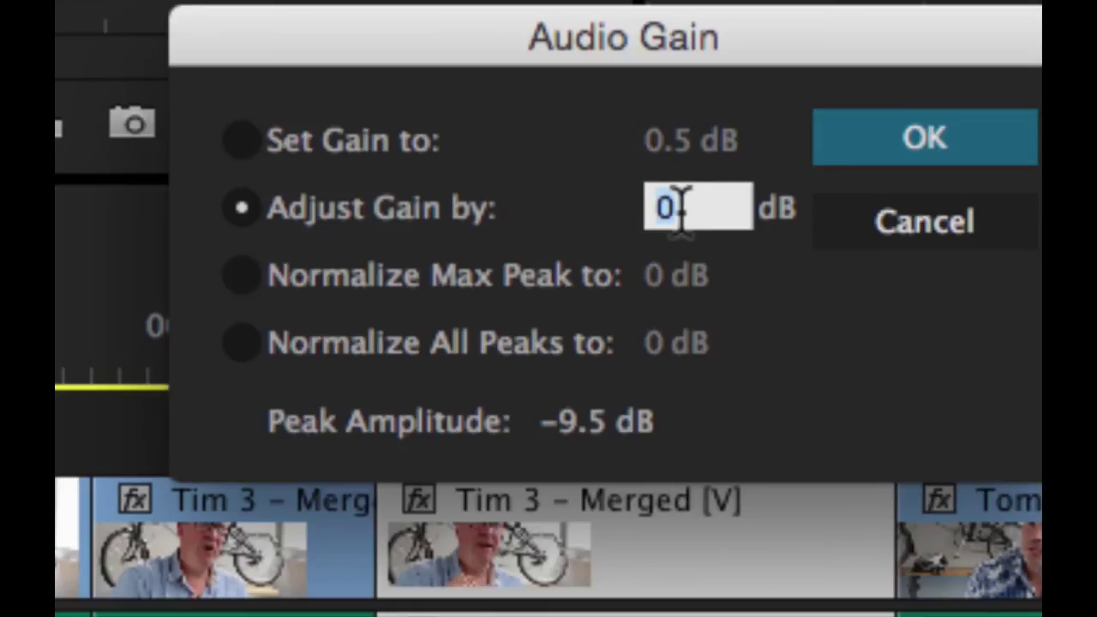
Enter 5 in Adjust Gain by, then change it to -9 dB
text(5)
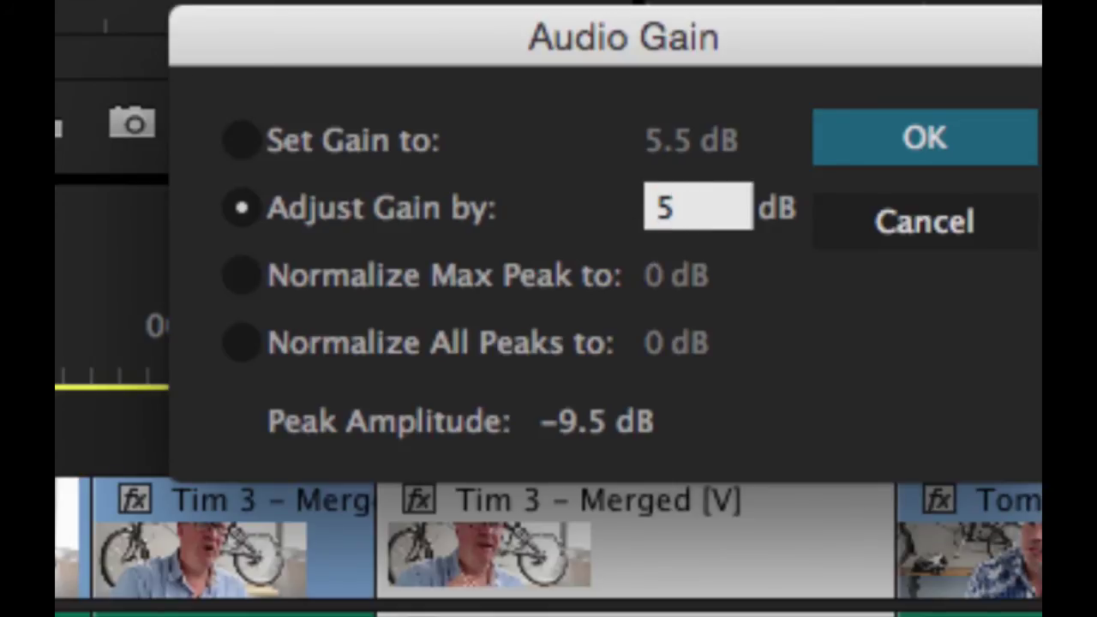
click(723, 272)
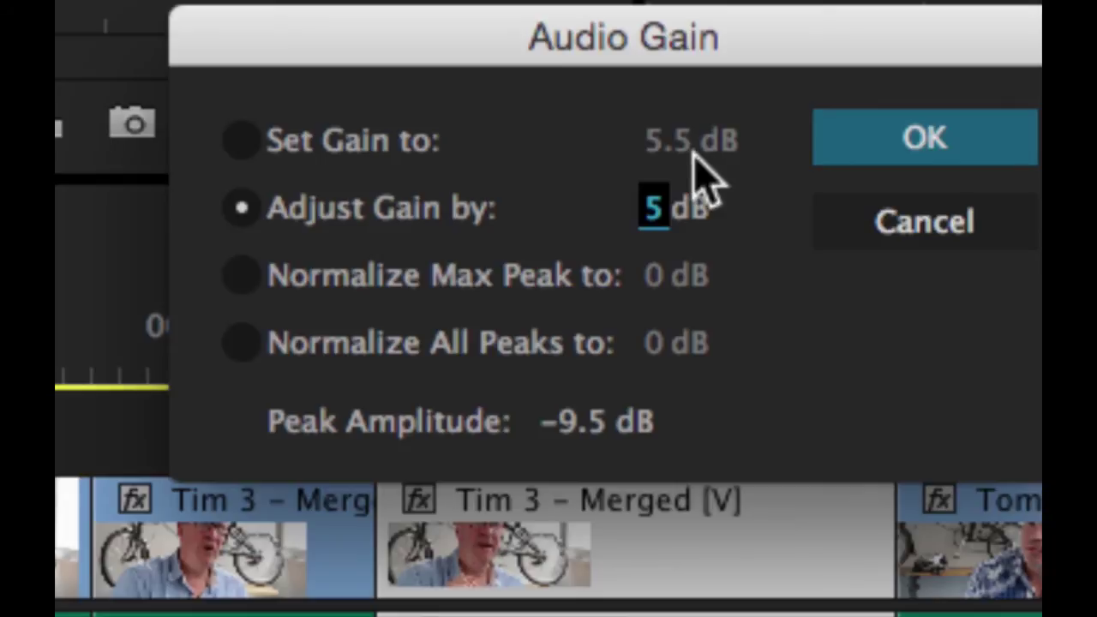
click(655, 213)
text(-9)
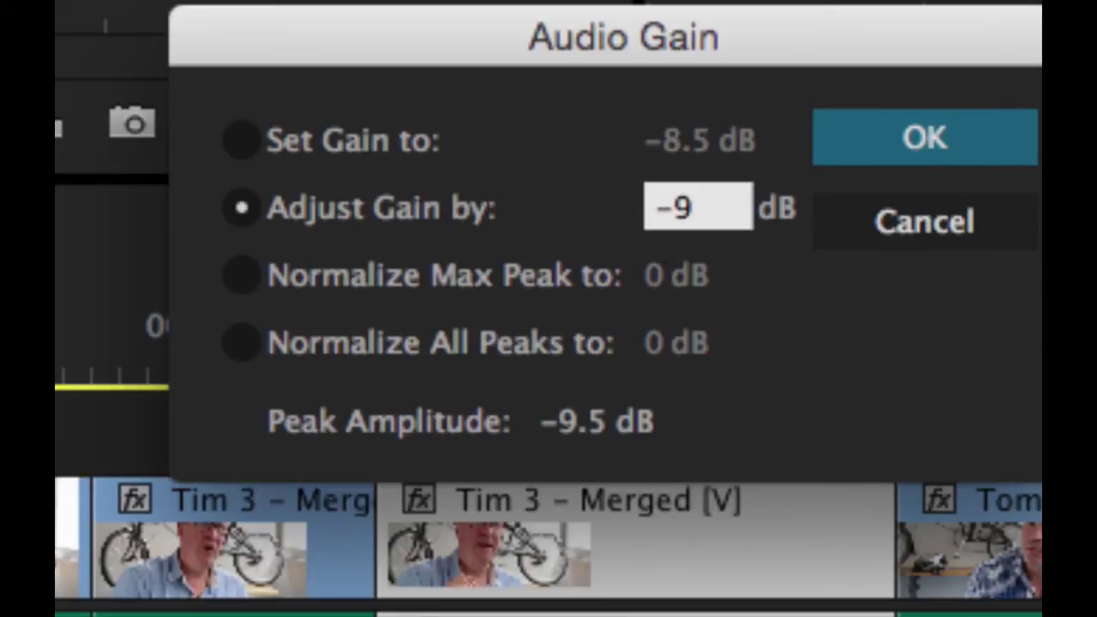
key(Return)
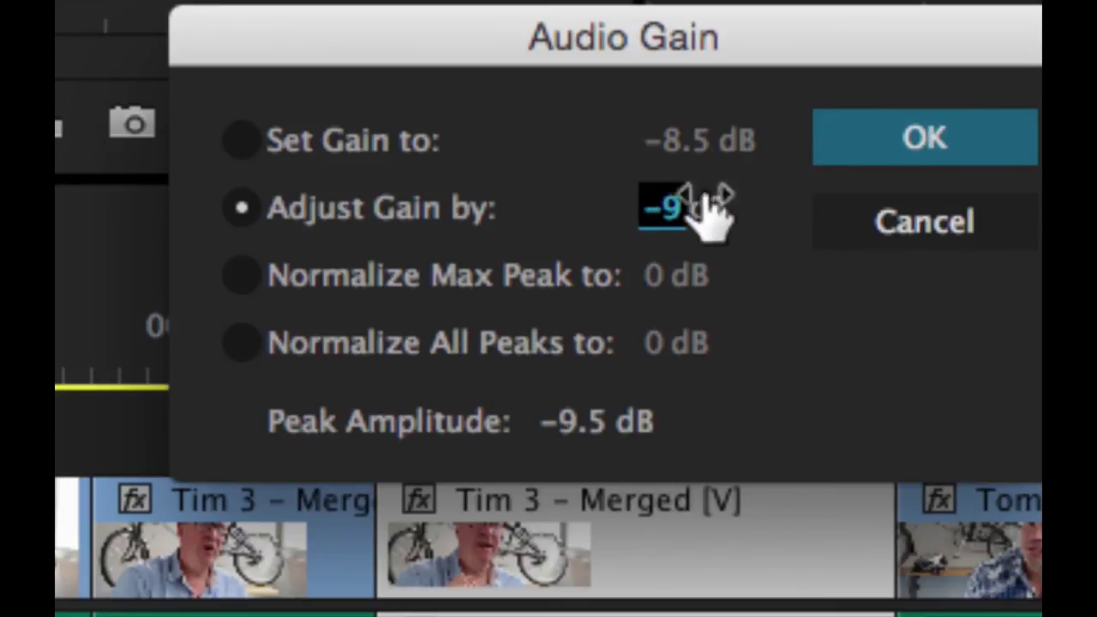
click(664, 208)
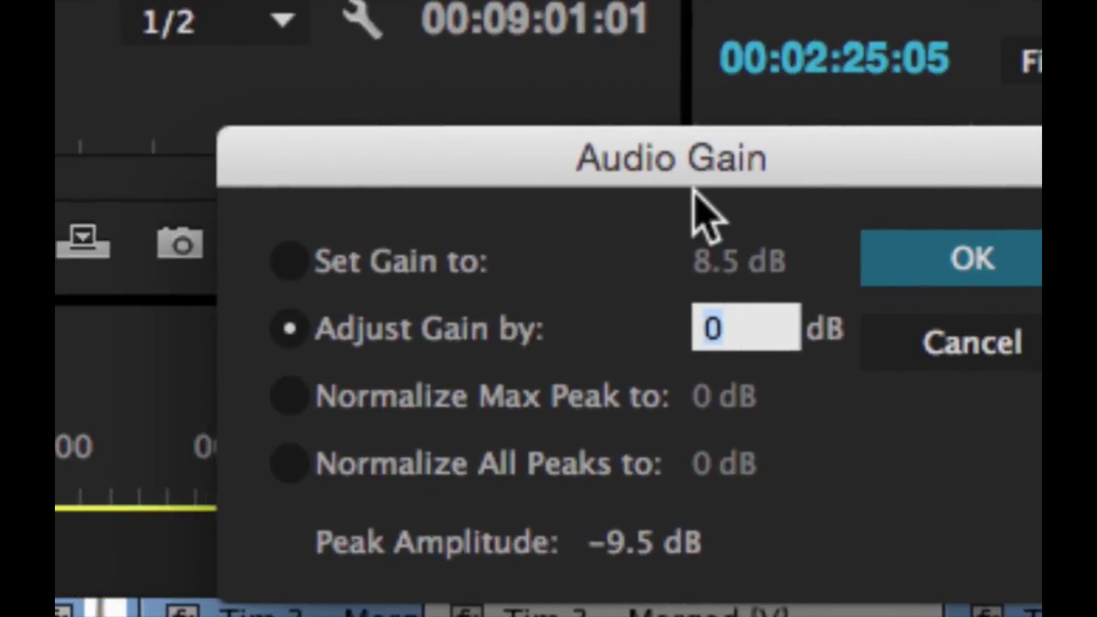
Reposition the Audio Gain dialog and reset Adjust Gain by to 0 dB
drag(735, 163, 659, 100)
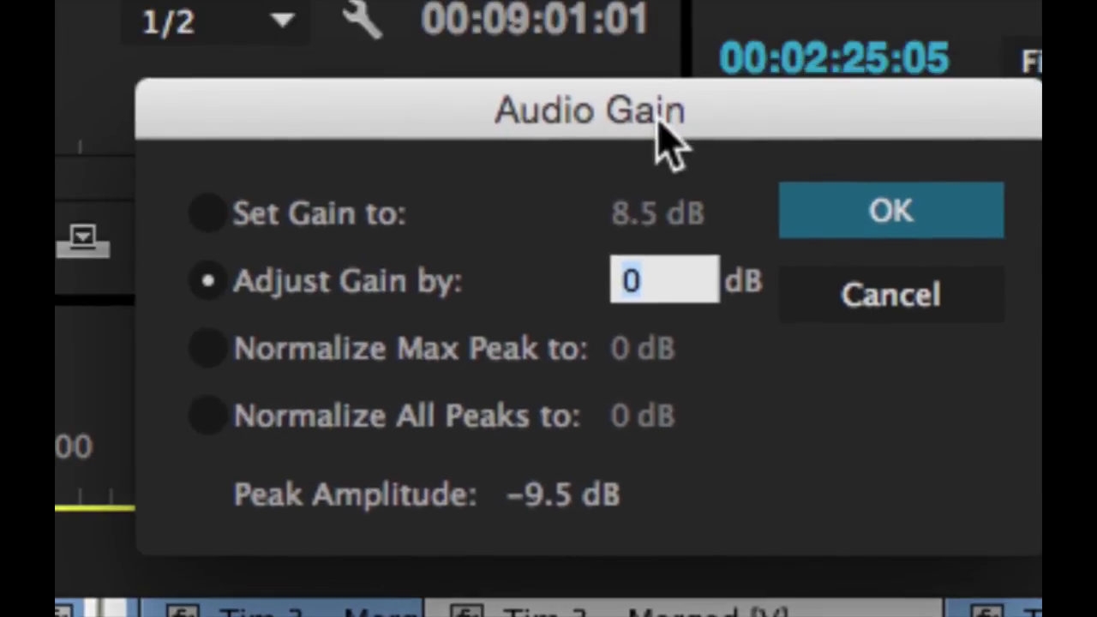
drag(651, 120, 634, 122)
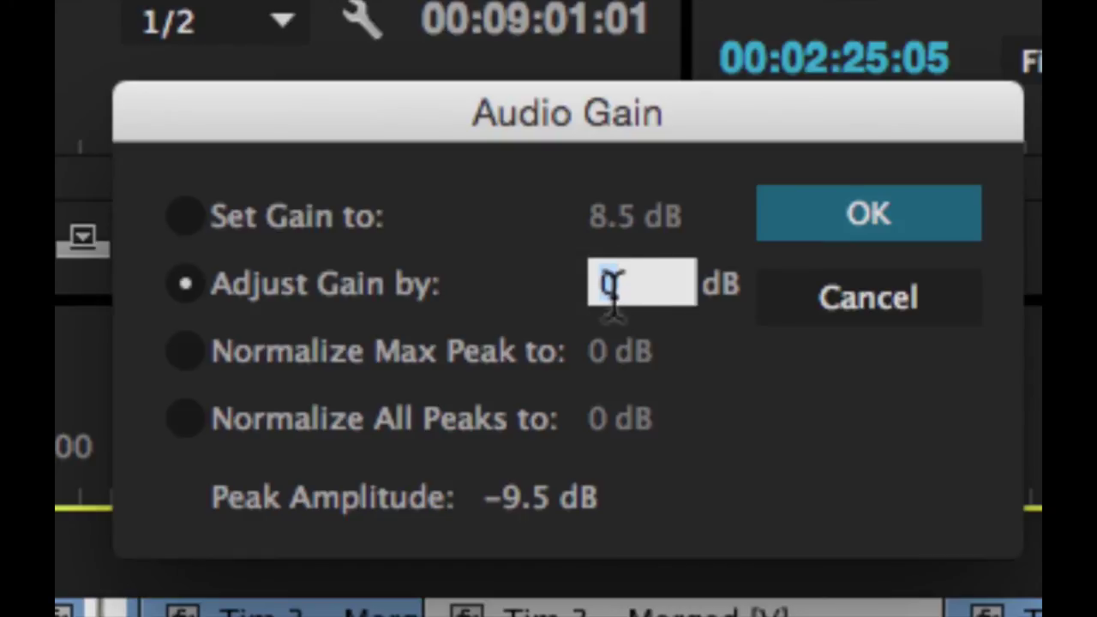
text(-3.)
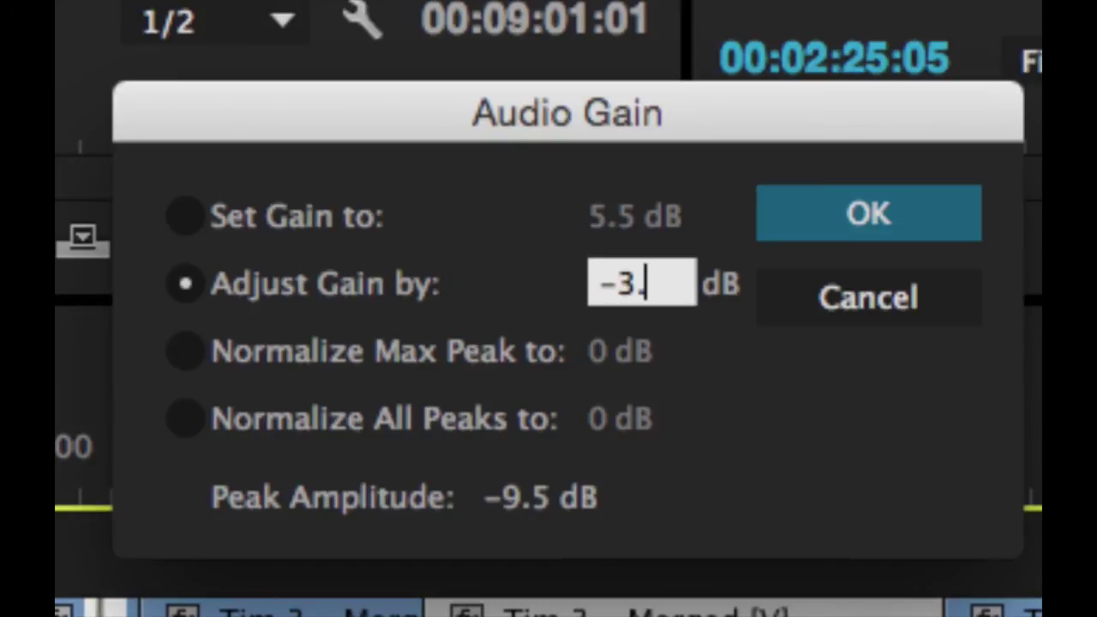
text(5)
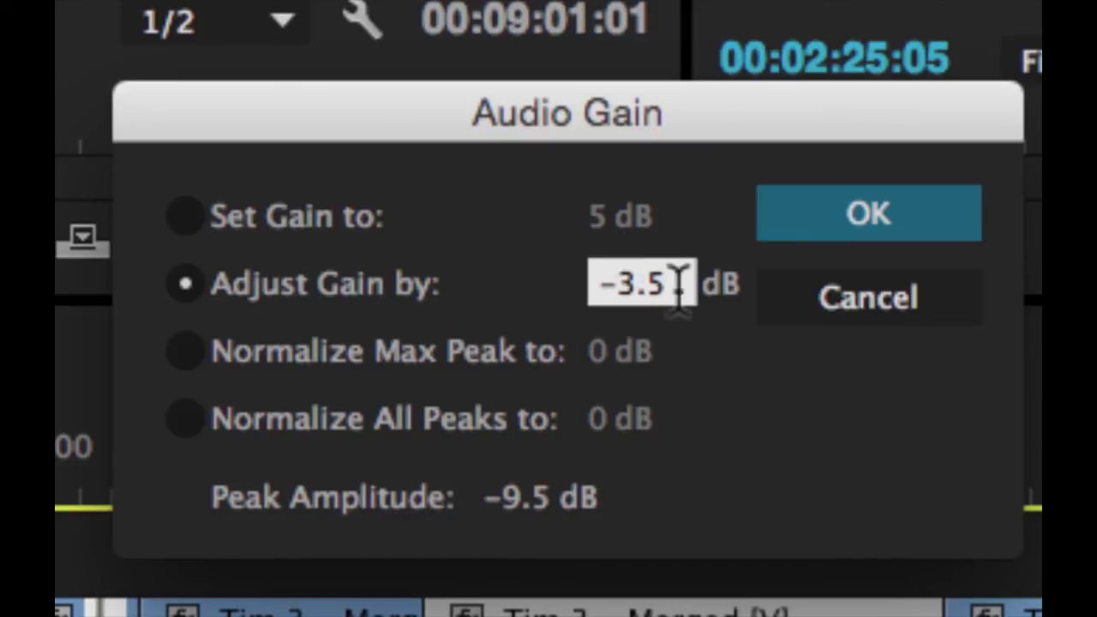
key(BackSpace)
key(BackSpace)
text(0)
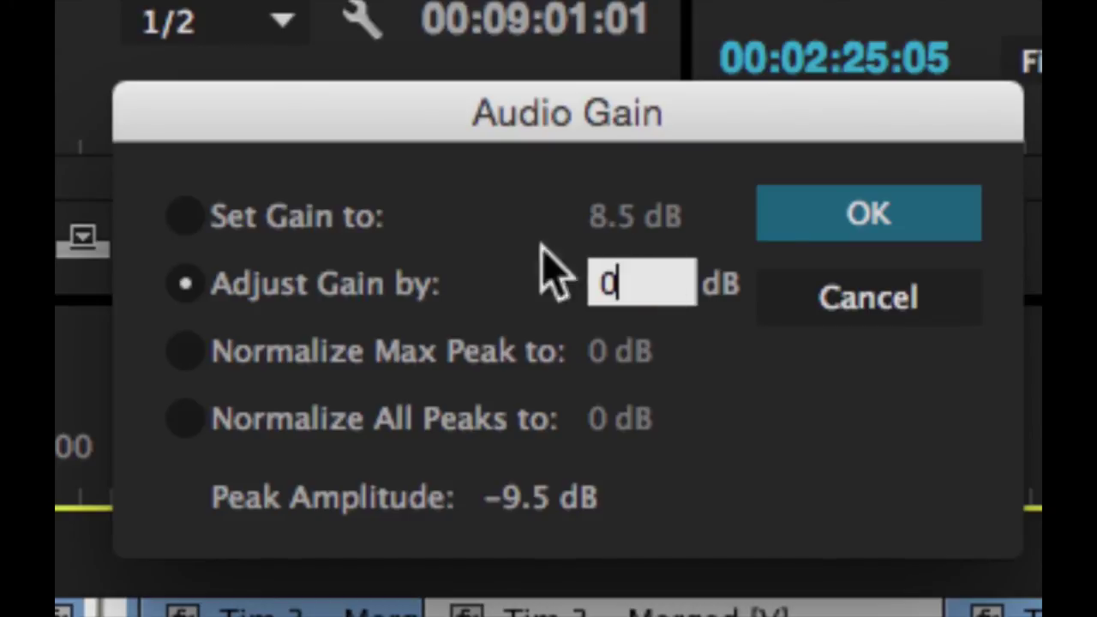
key(Tab)
Switch to Set Gain to, enter 5, then change it to 0 dB and apply
click(185, 216)
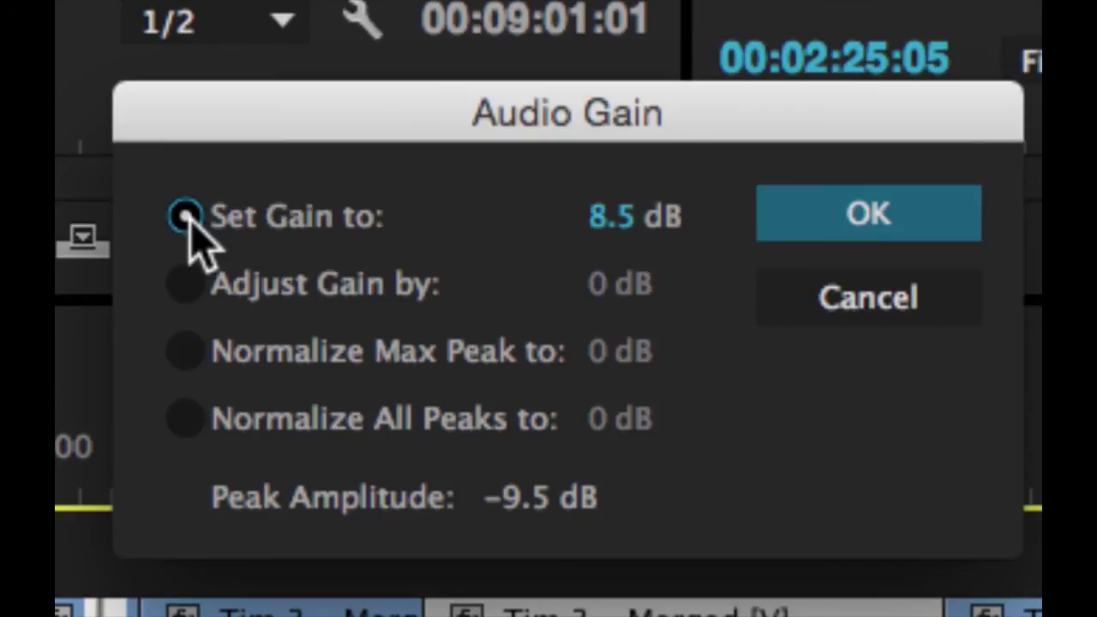
click(612, 221)
text(5)
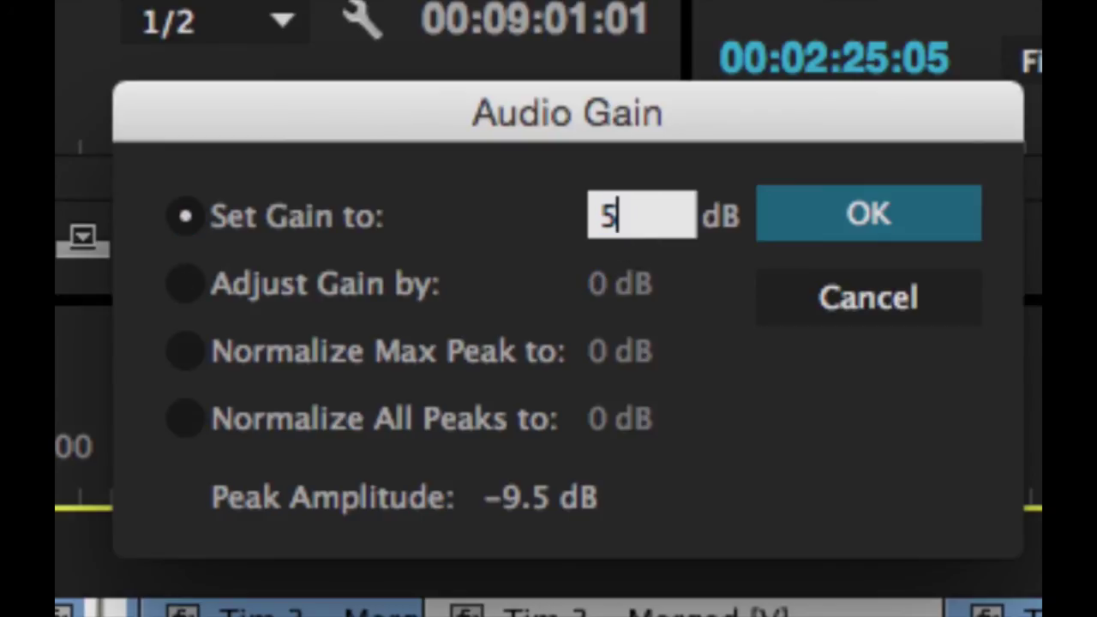
key(Tab)
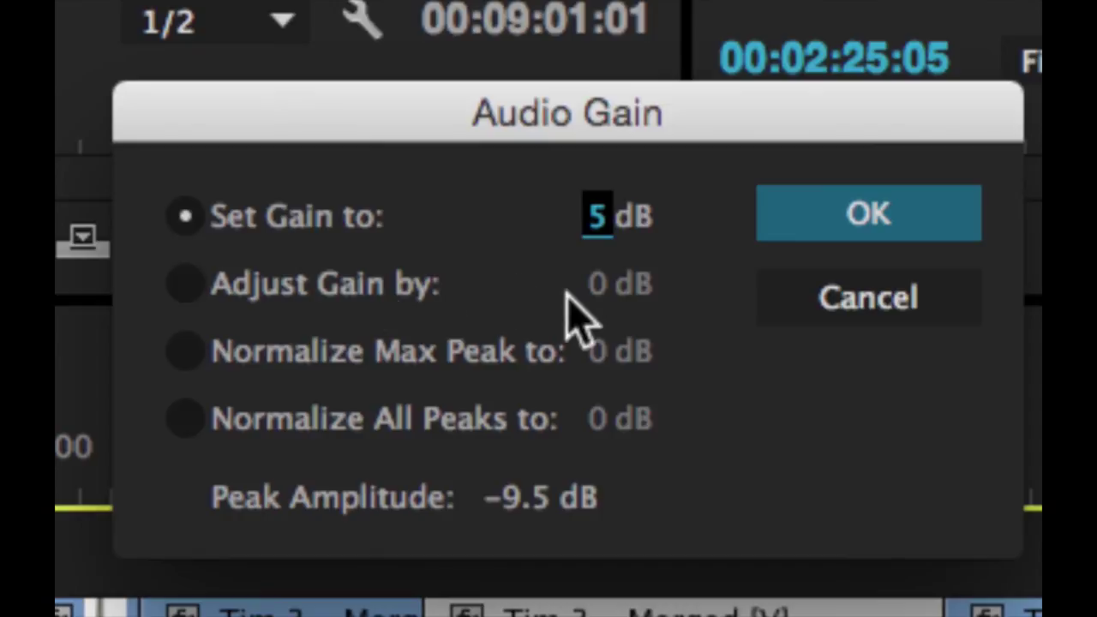
click(598, 219)
text(0)
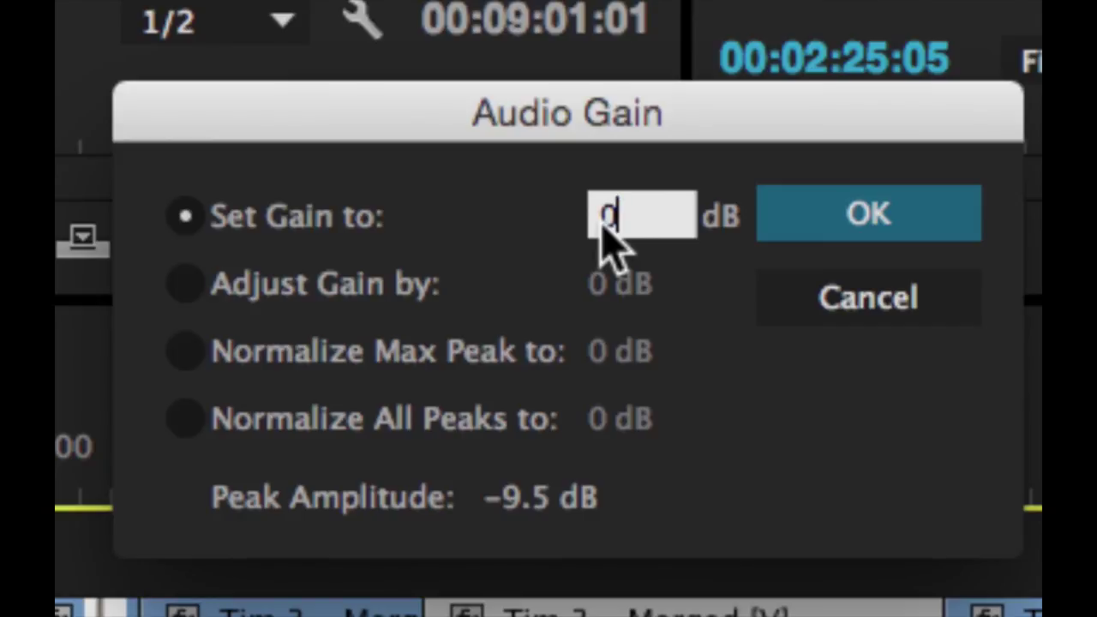
key(Return)
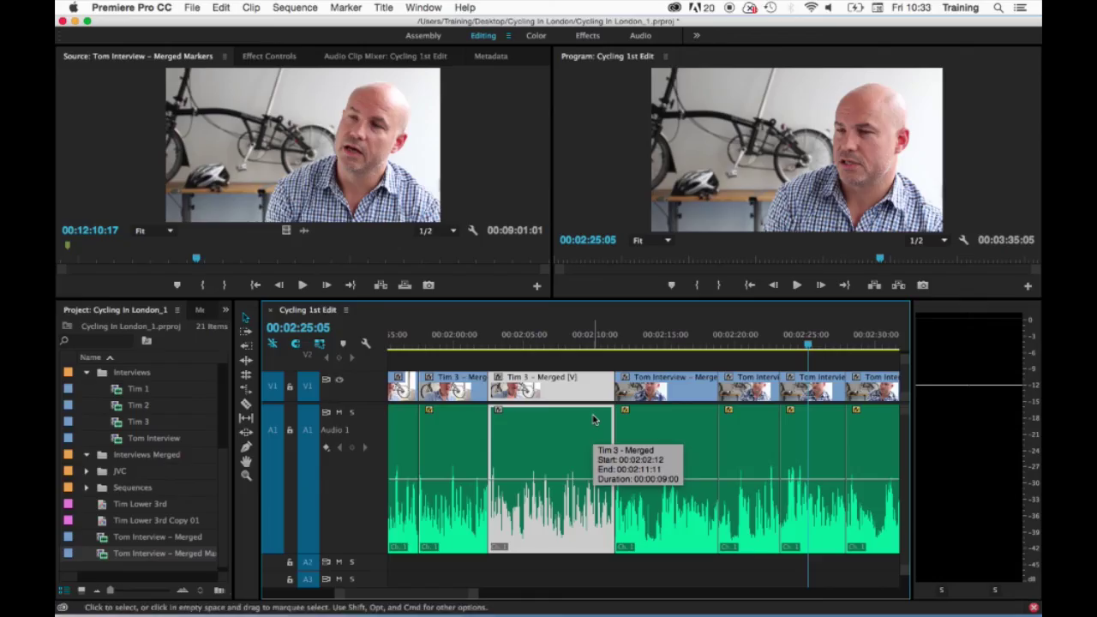
Select all clips, set their gain to 0 dB, and reopen Audio Gain to confirm
key(backslash)
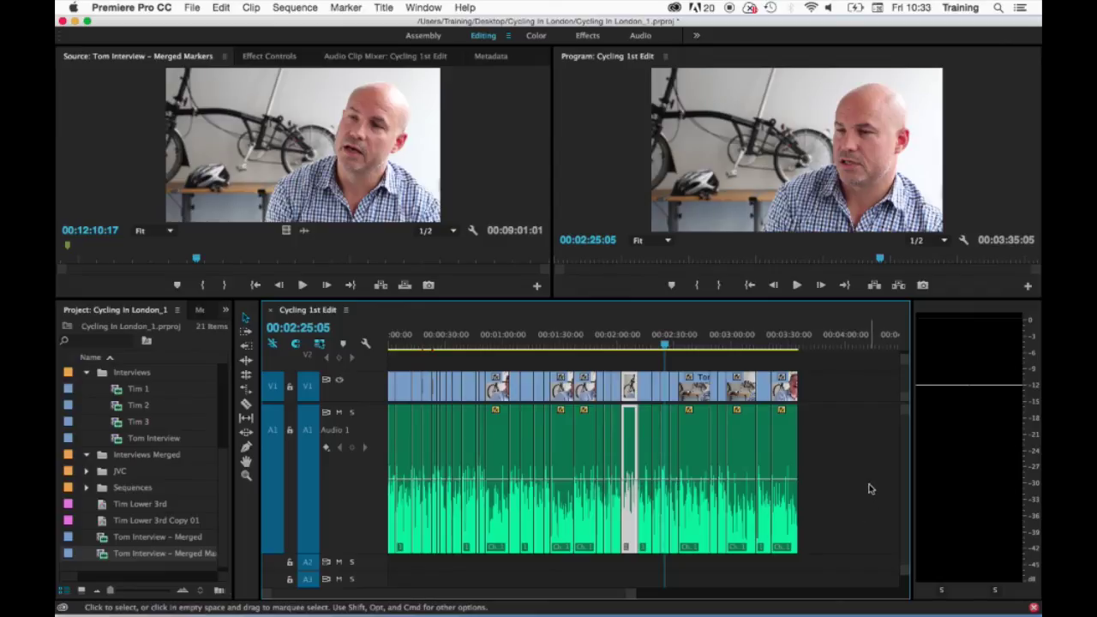
drag(869, 484, 324, 387)
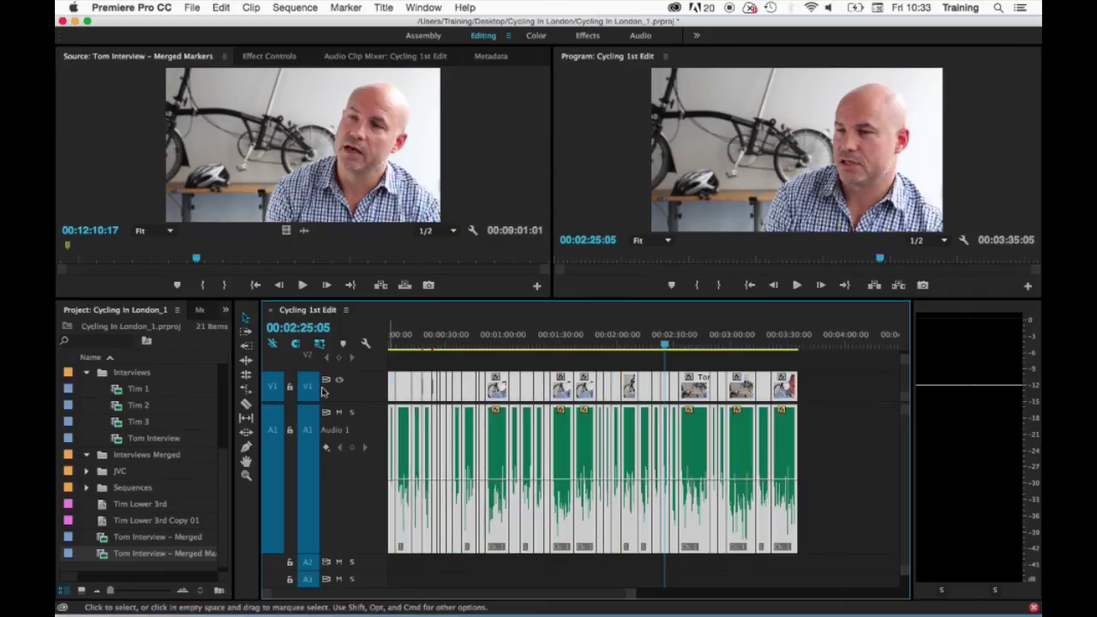
right_click(557, 442)
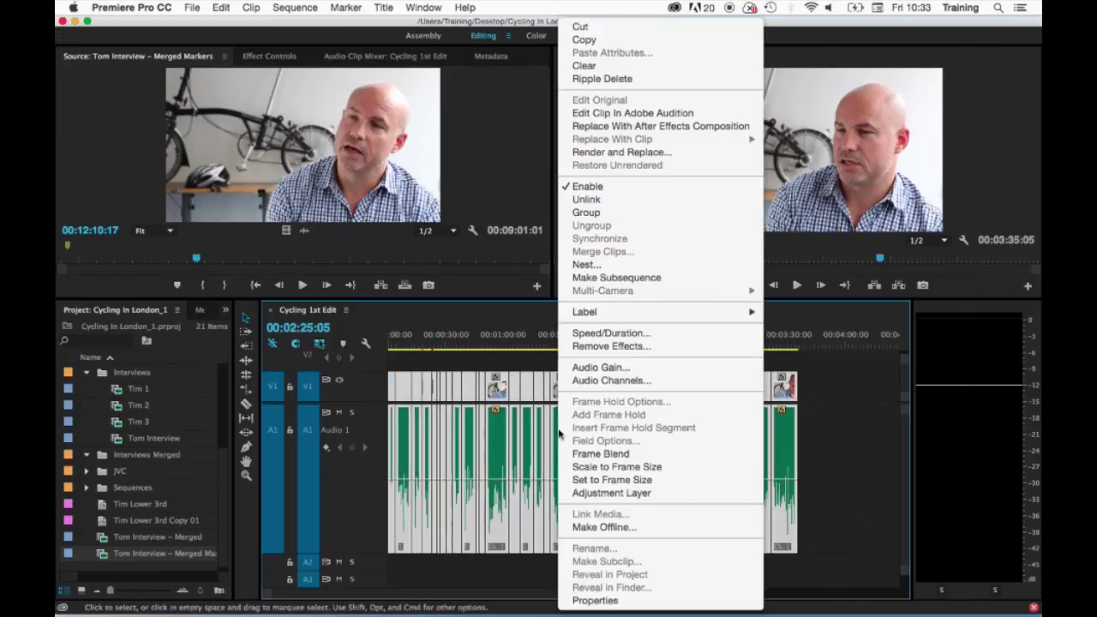
click(579, 367)
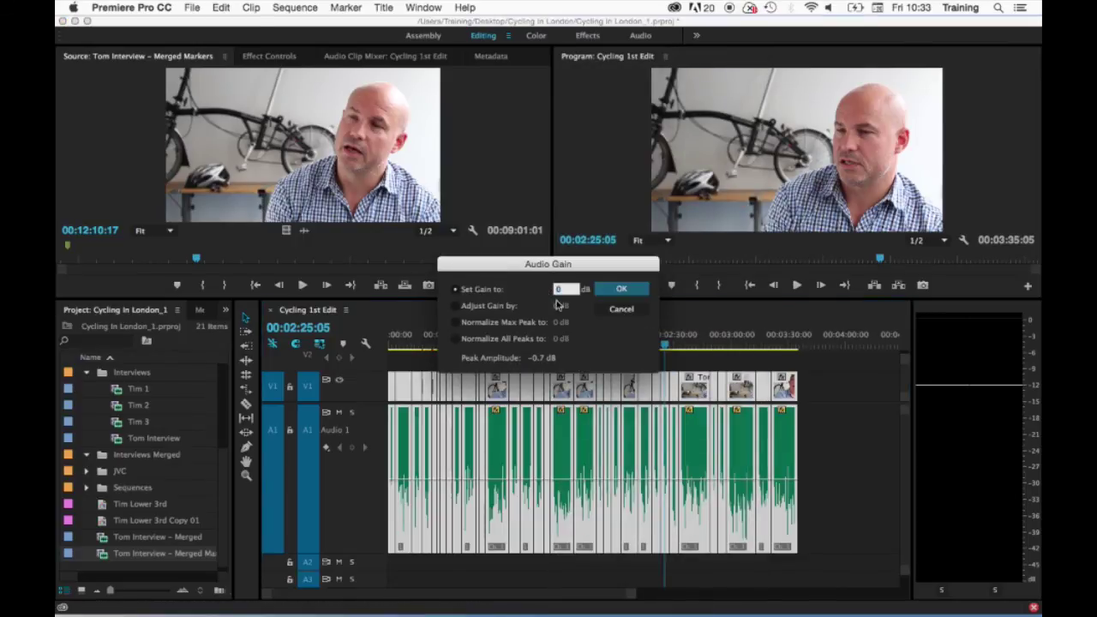
click(617, 291)
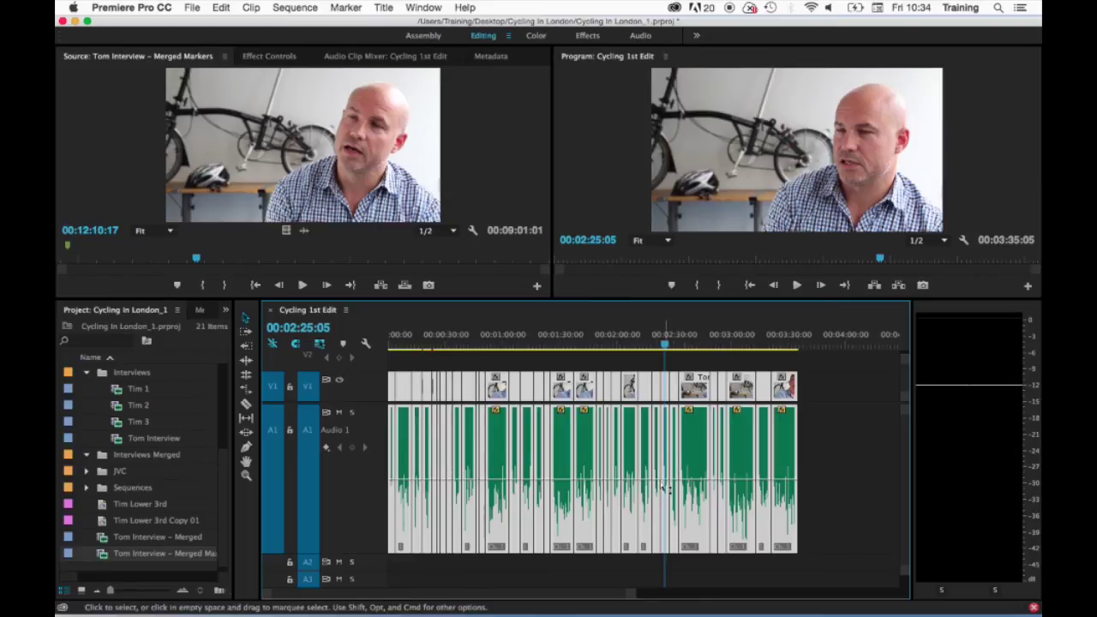
right_click(581, 435)
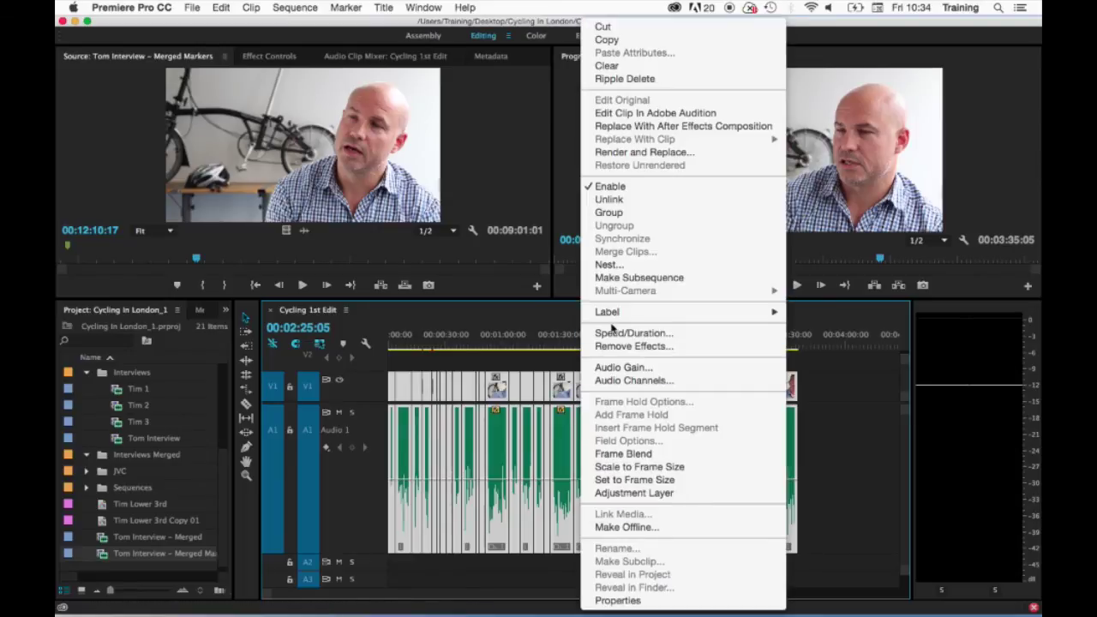
click(612, 367)
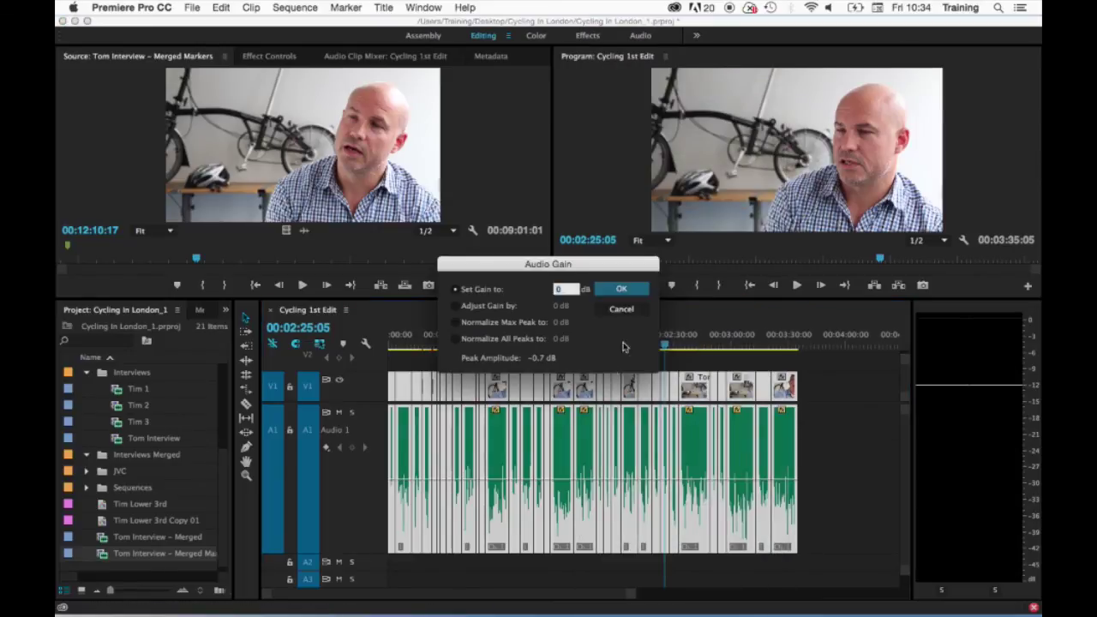